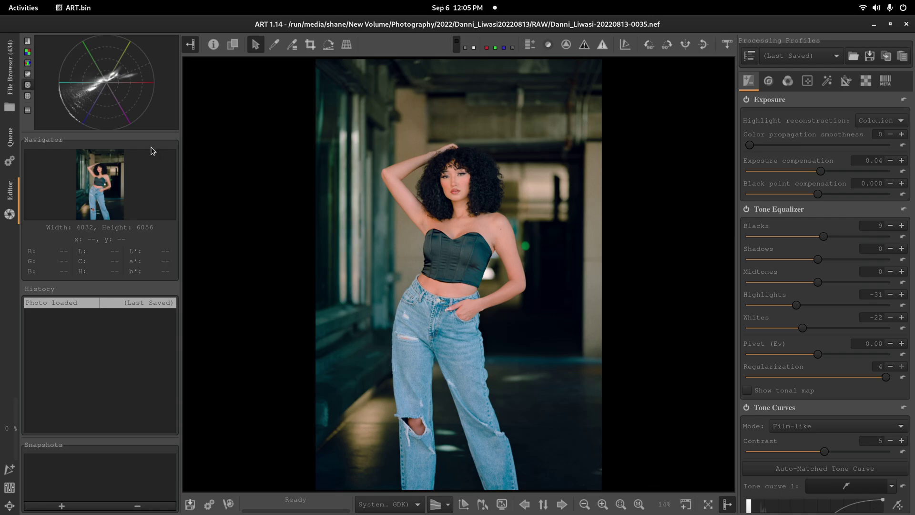
Step: Return to the File Browser and browse the RAW thumbnails, selecting image 0086 on the way
left_click(7, 74)
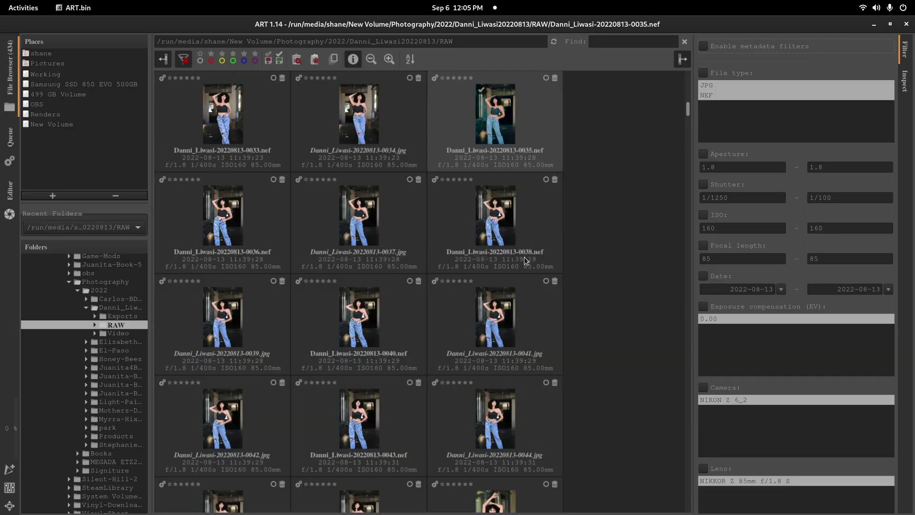
scroll(529, 261, "down", 8)
scroll(544, 262, "down", 7)
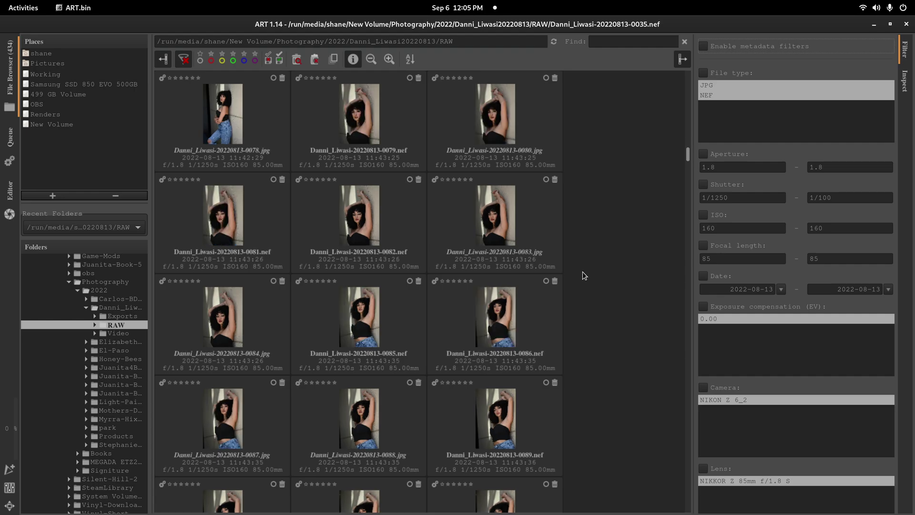
left_click(494, 332)
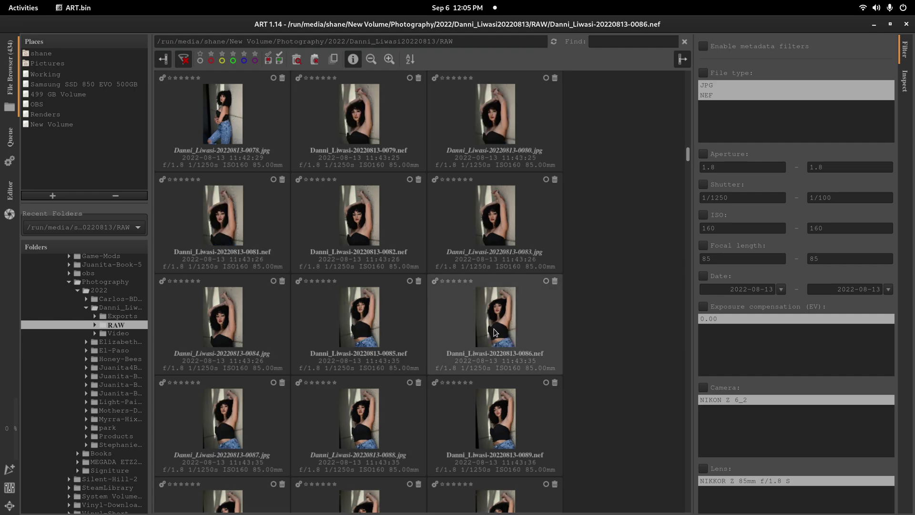
scroll(616, 305, "down", 8)
scroll(617, 304, "down", 17)
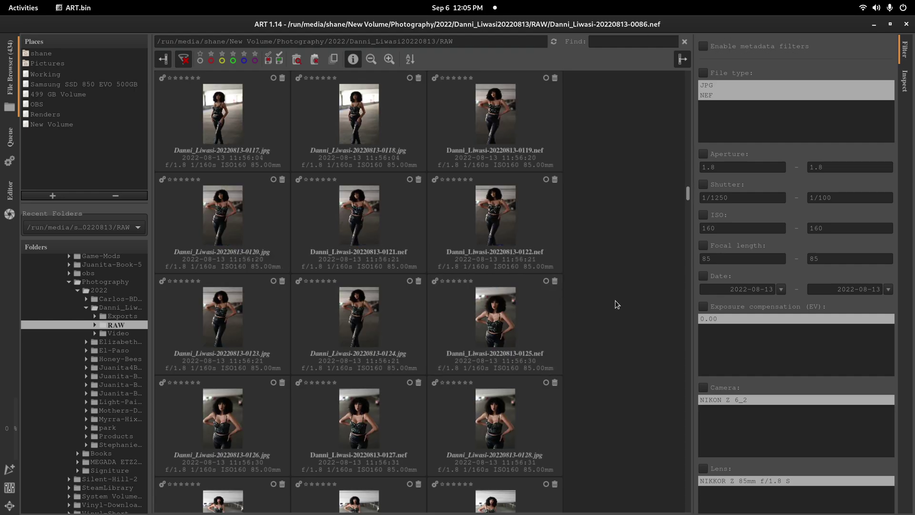
scroll(618, 301, "down", 16)
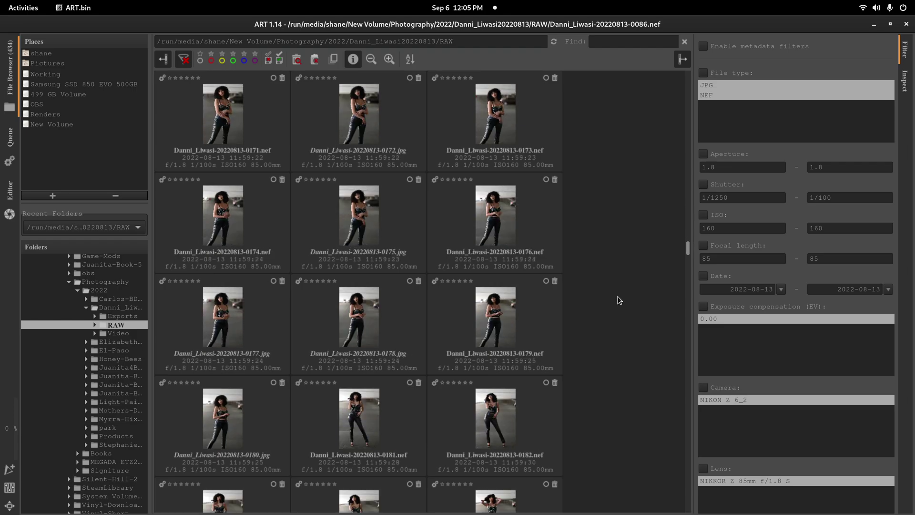
scroll(618, 300, "down", 5)
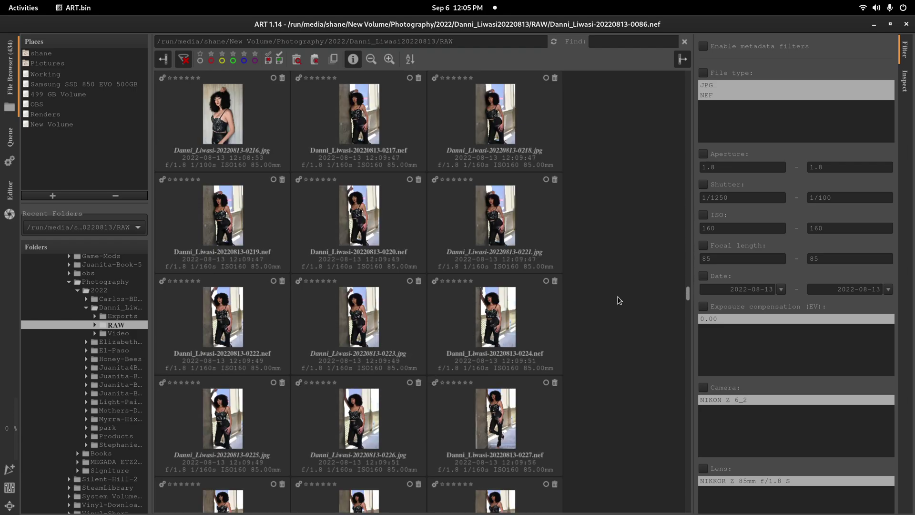
scroll(618, 296, "down", 16)
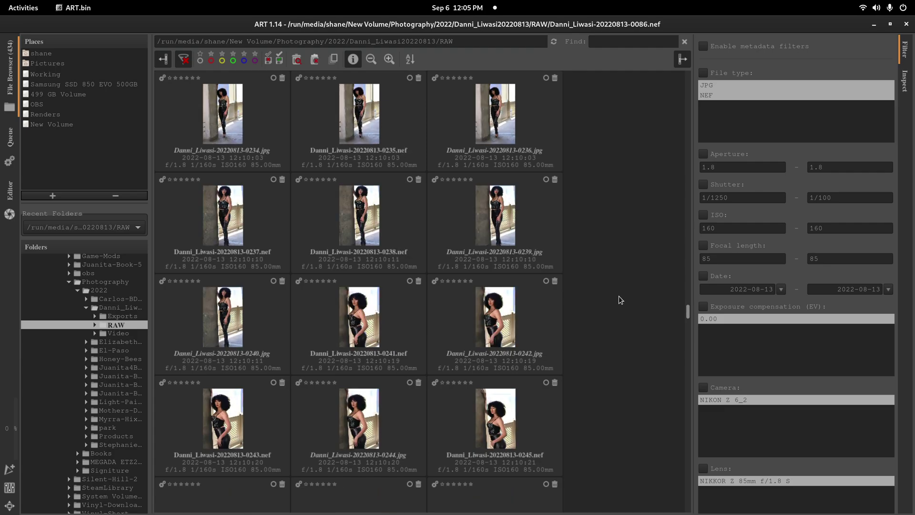
scroll(619, 299, "down", 12)
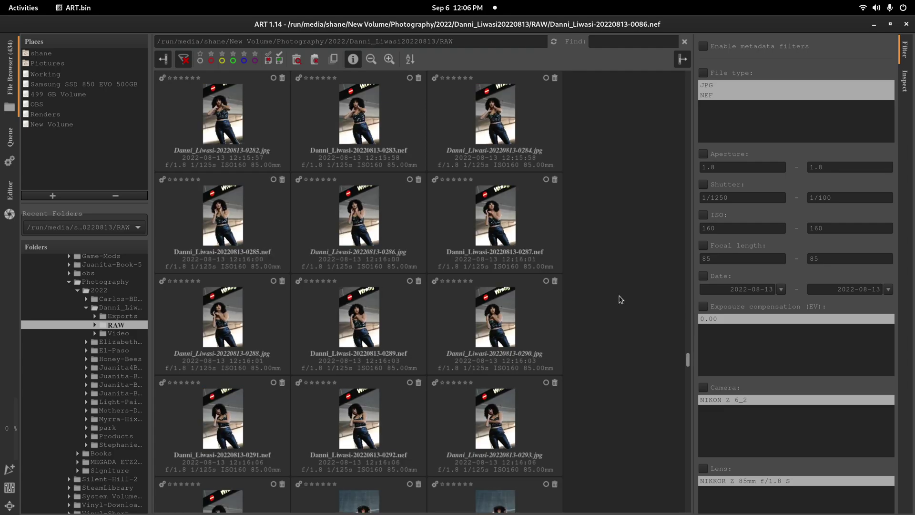
Step: Scroll back up and open the 0092 JPEG in the Editor
scroll(622, 299, "up", 7)
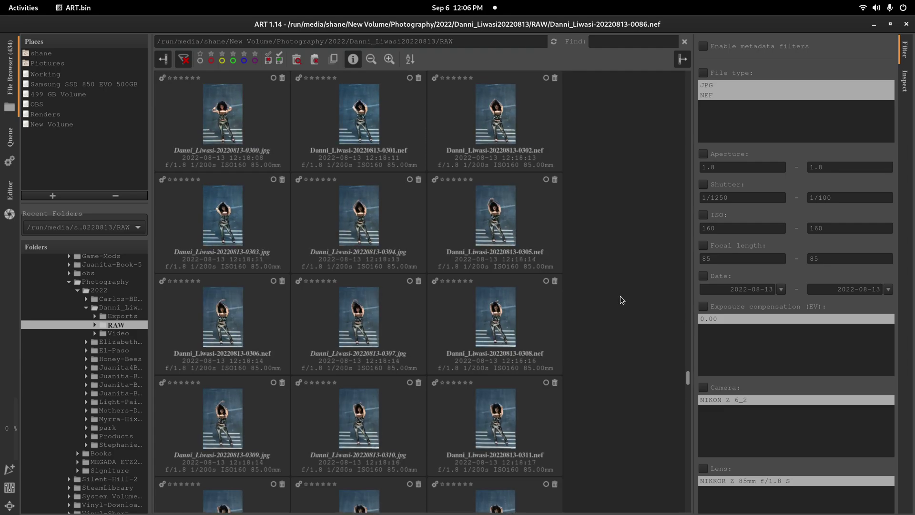
scroll(621, 299, "up", 20)
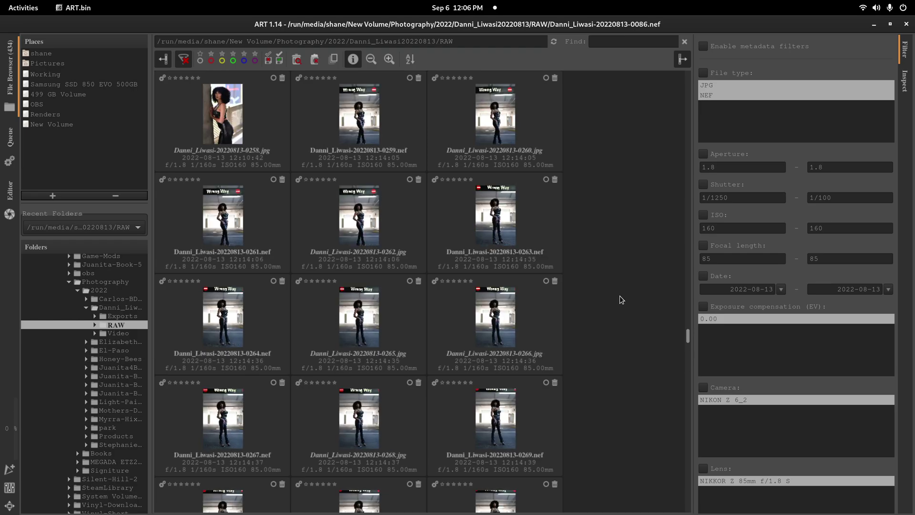
scroll(620, 298, "up", 20)
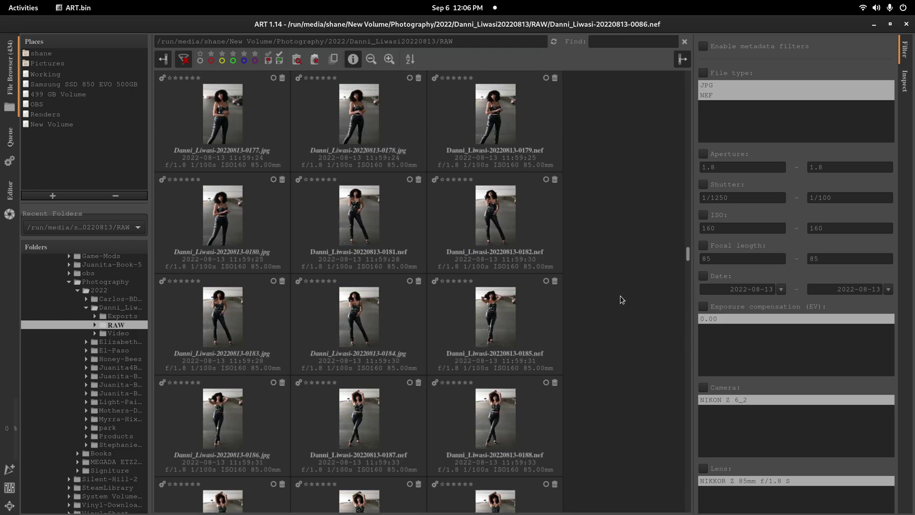
scroll(621, 299, "up", 14)
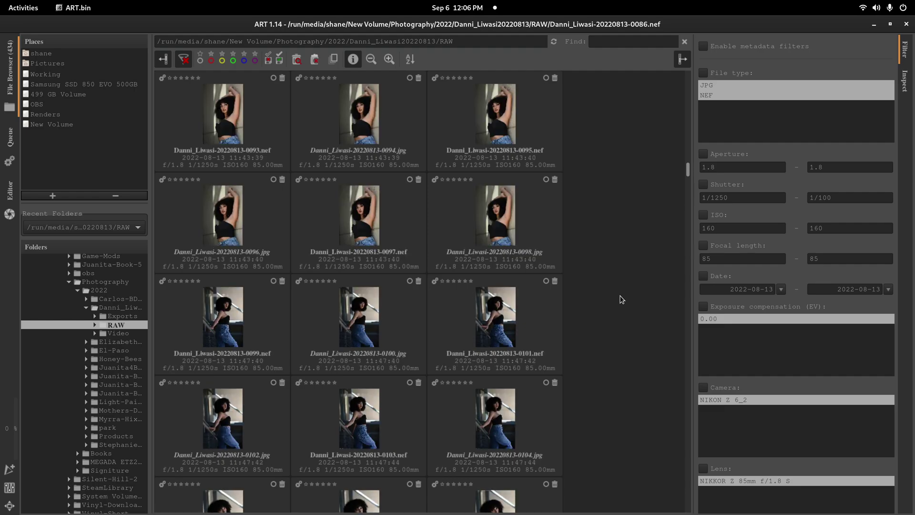
scroll(622, 299, "up", 3)
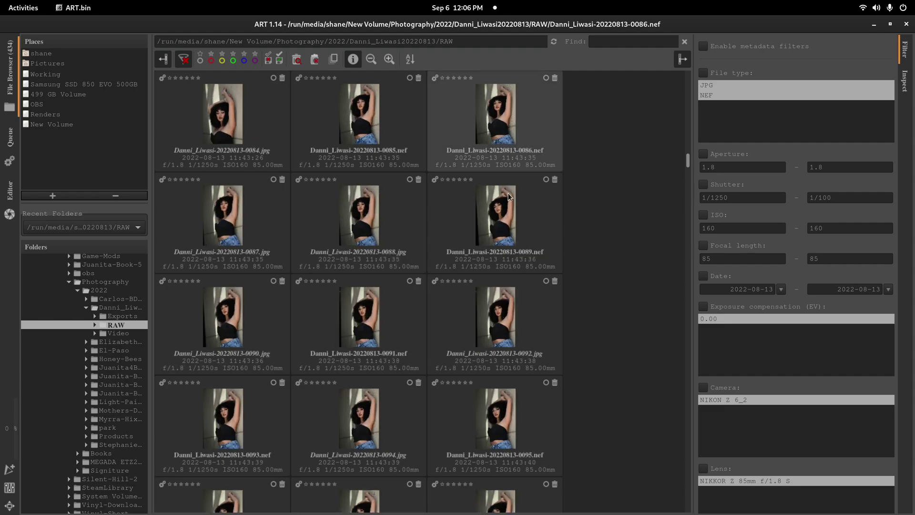
left_click(501, 325)
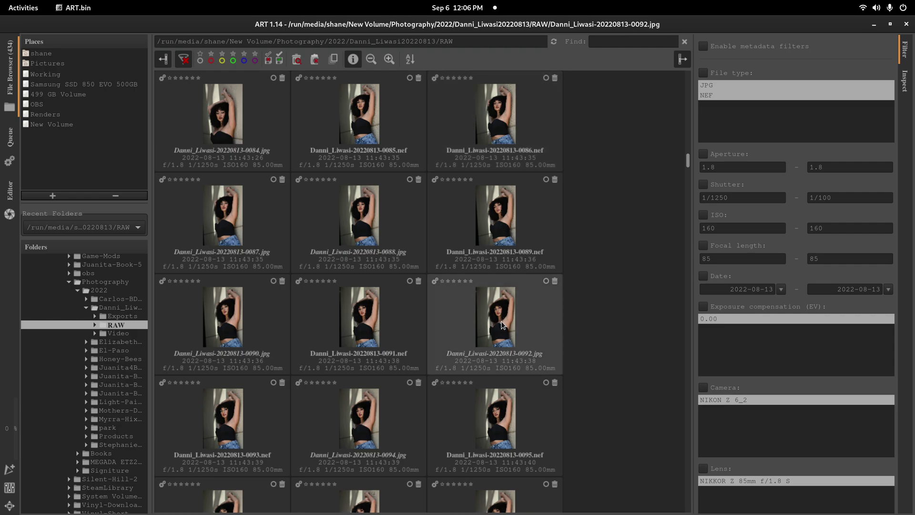
double_click(501, 325)
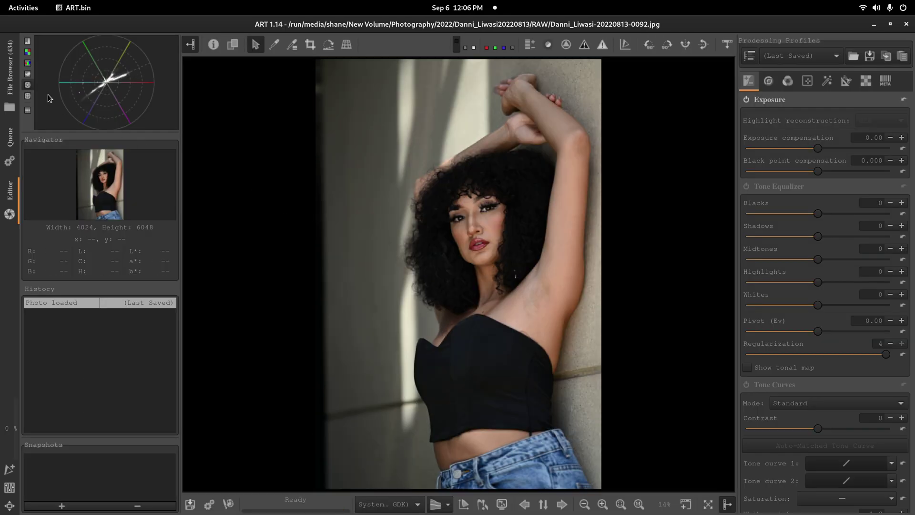
Step: Back in the File Browser, select 0095 and then the raw portrait 0091
left_click(9, 77)
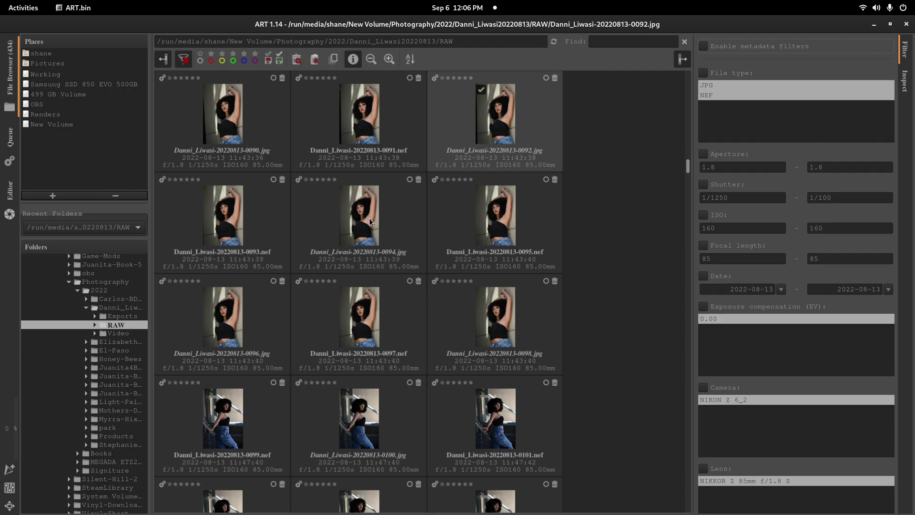
left_click(507, 236)
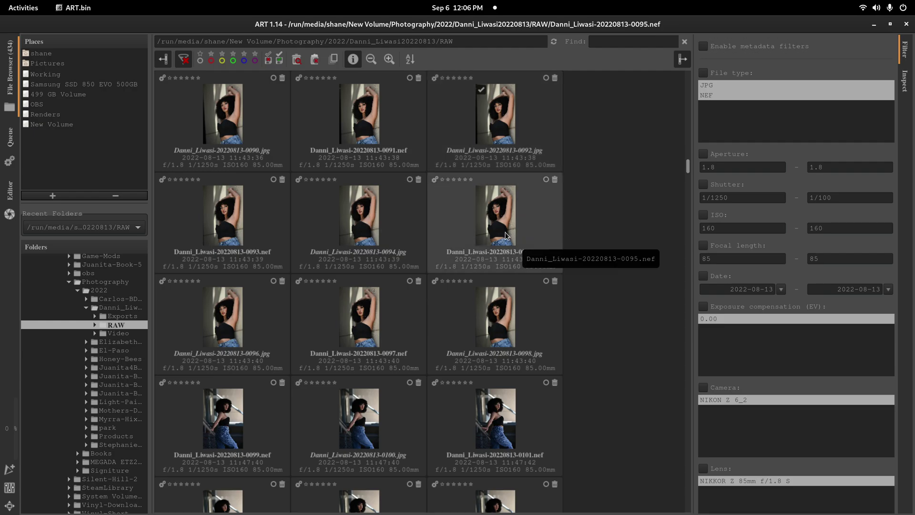
left_click(369, 121)
Step: Open 0091.nef in the Editor and inspect the face at 100% zoom
double_click(370, 121)
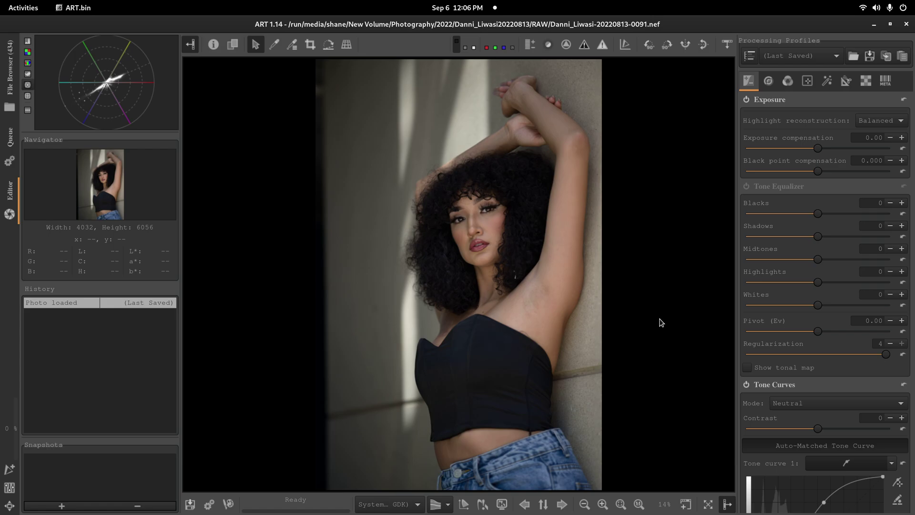
double_click(491, 220)
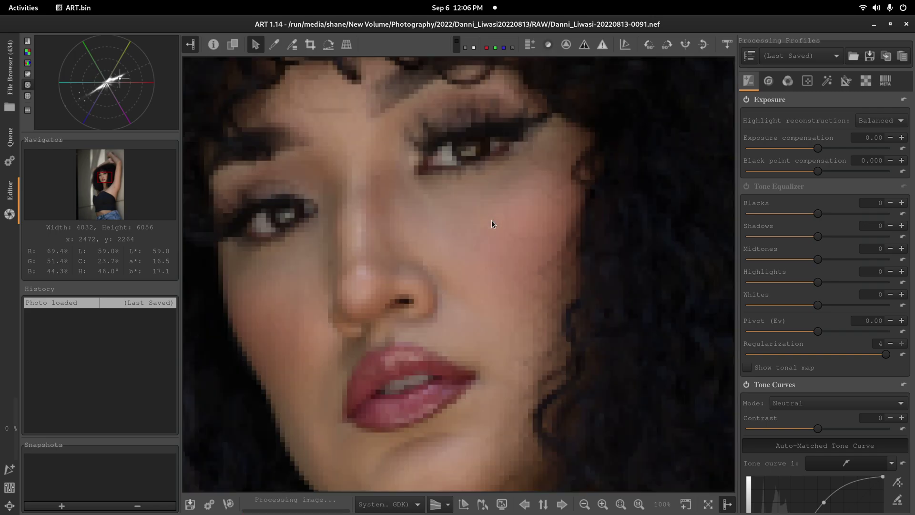
mouse_move(513, 268)
left_mouse_down()
mouse_move(521, 257)
mouse_move(527, 296)
mouse_move(523, 258)
left_mouse_up()
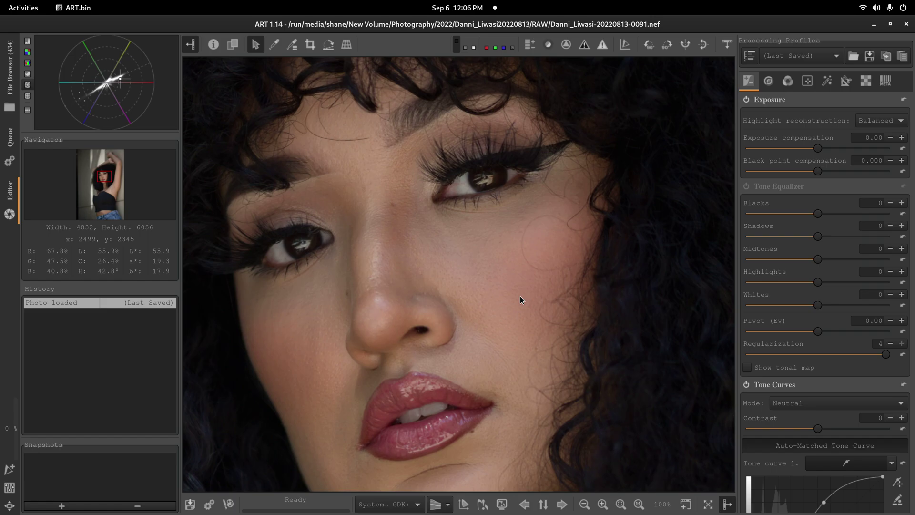
Step: Zoom back out and briefly show the camera and exposure Info overlay
scroll(521, 296, "down", 4)
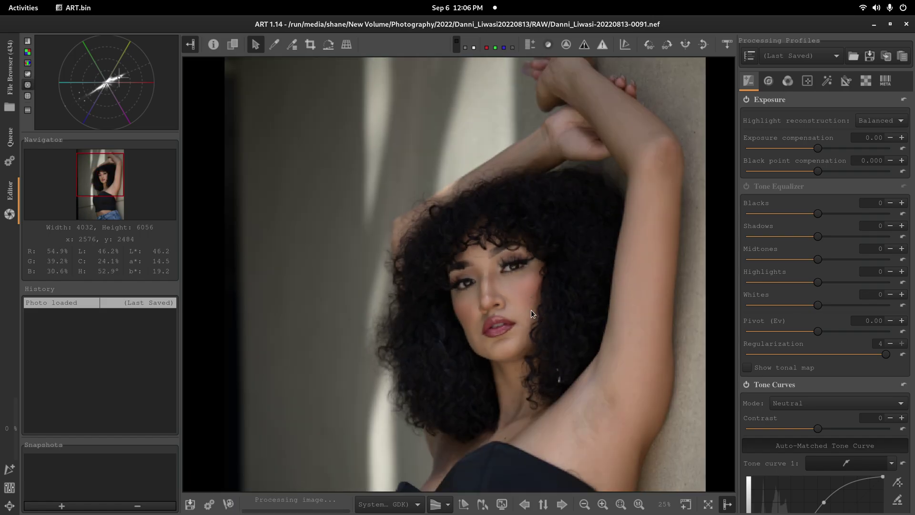
scroll(531, 310, "down", 2)
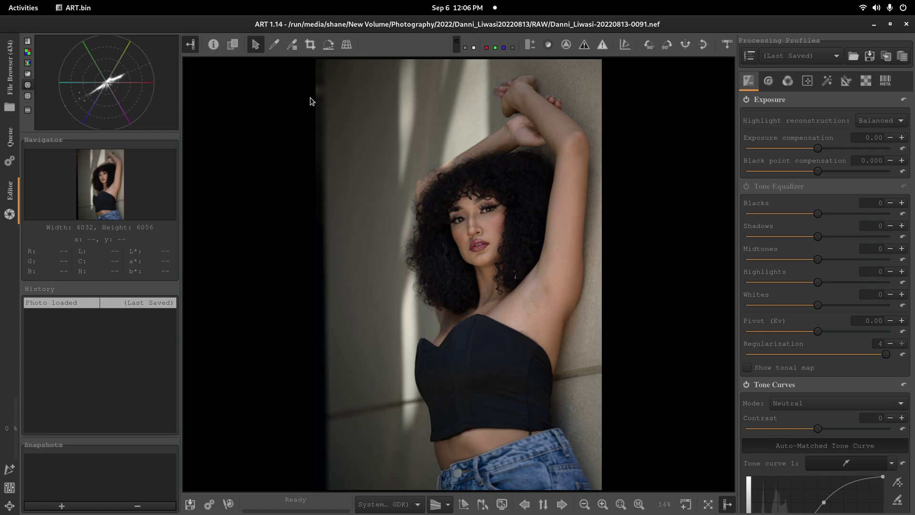
left_click(213, 45)
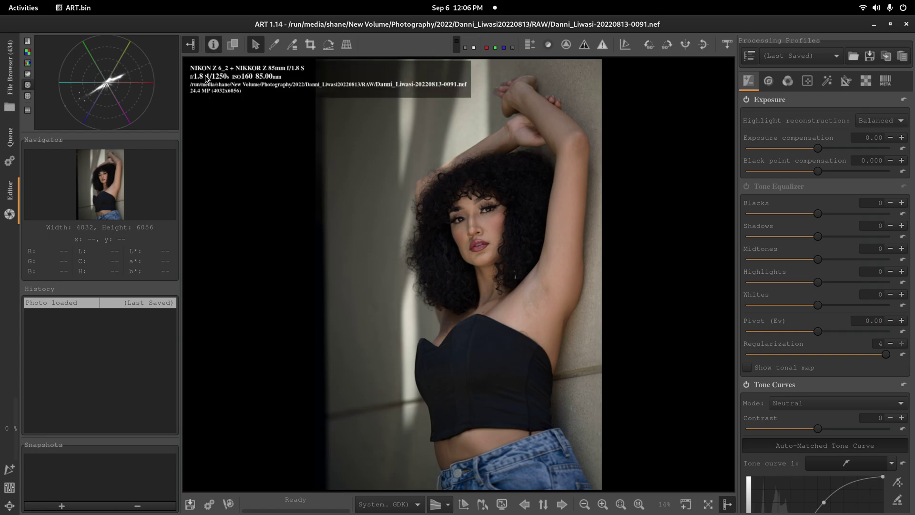
left_click(212, 48)
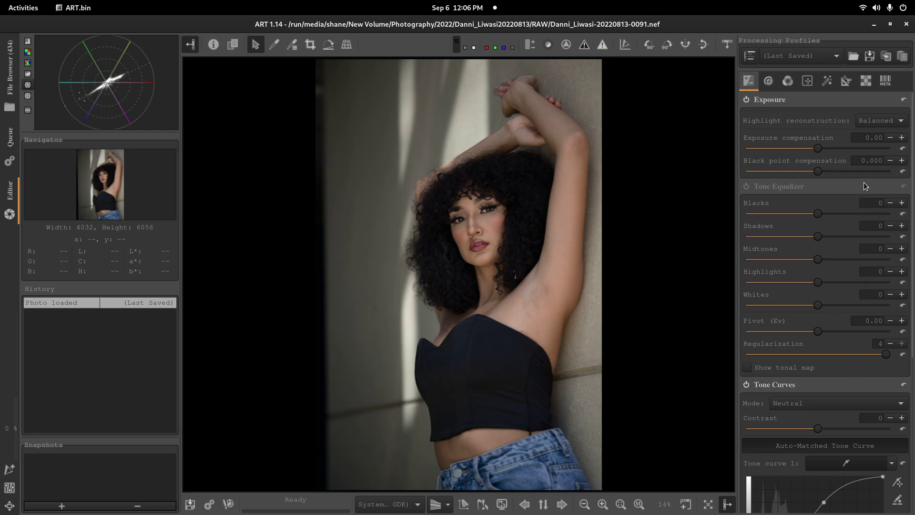
Step: Set highlight reconstruction to Color Propagation and the tone curve mode to Film-like
left_click(901, 125)
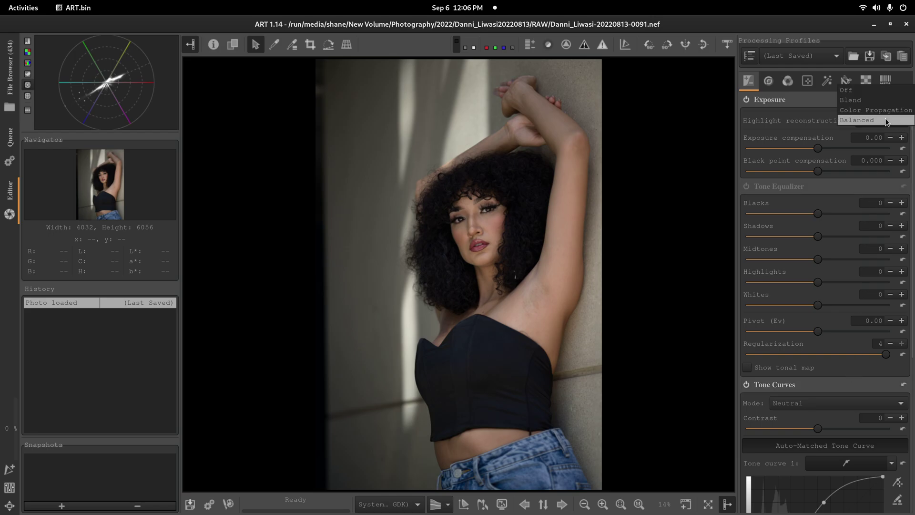
left_click(874, 110)
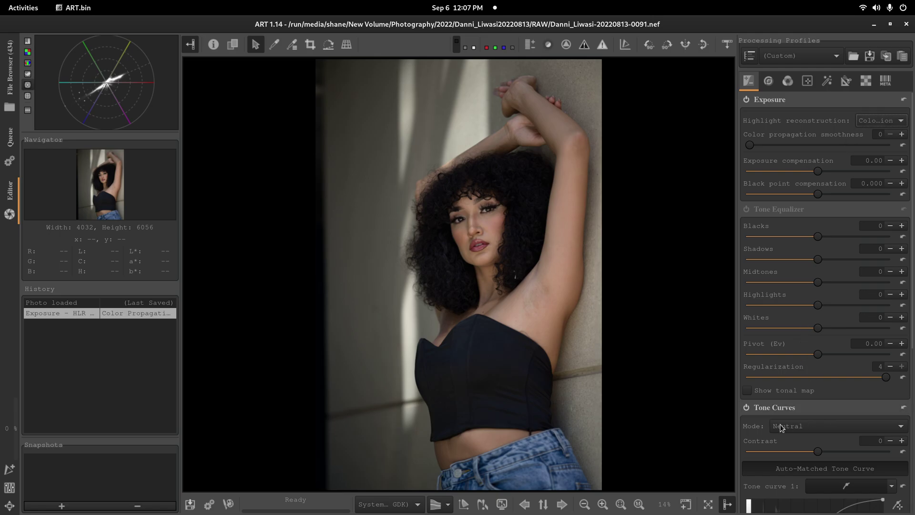
scroll(852, 389, "down", 3)
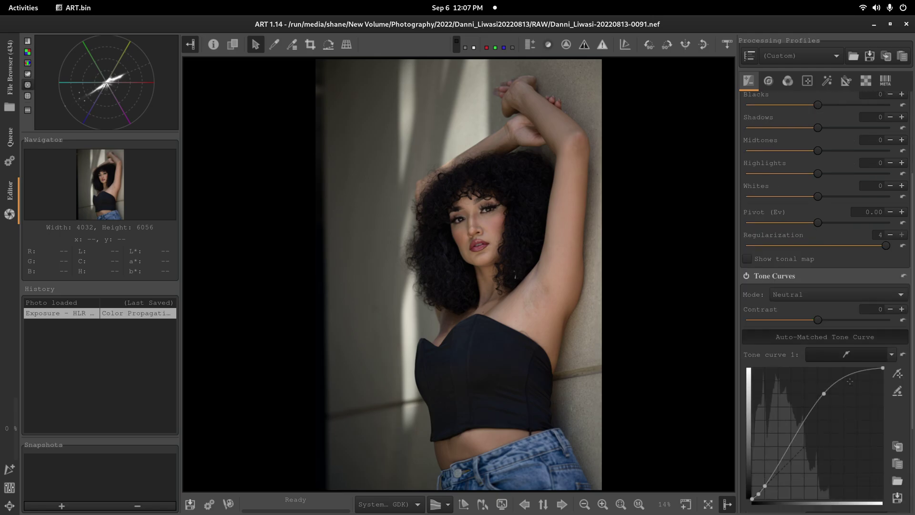
scroll(845, 369, "down", 3)
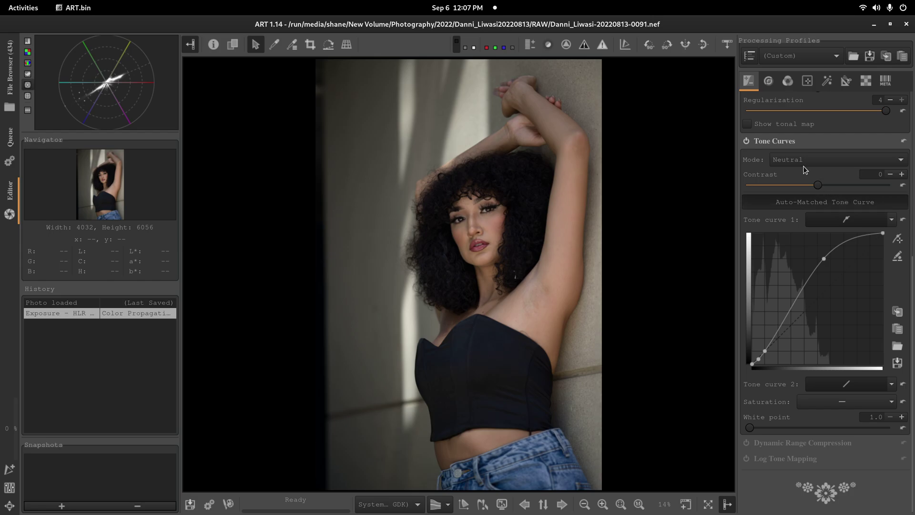
left_click(903, 163)
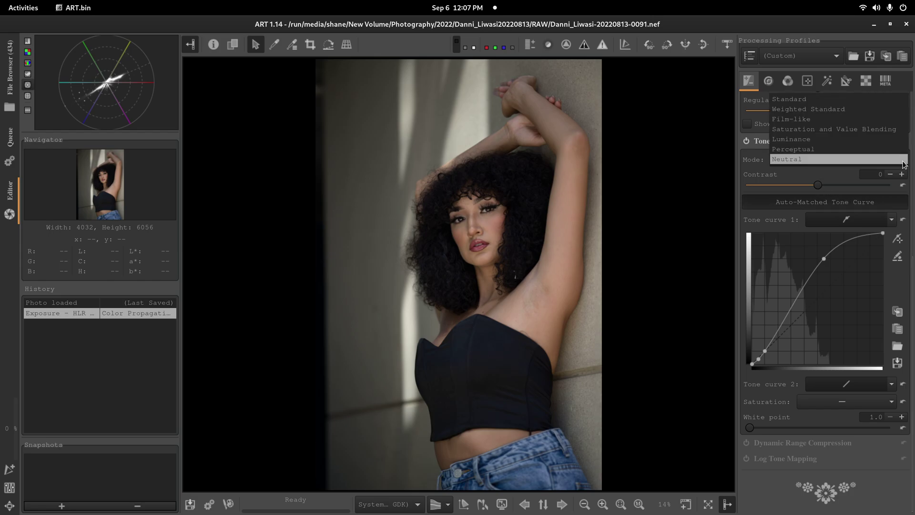
left_click(804, 120)
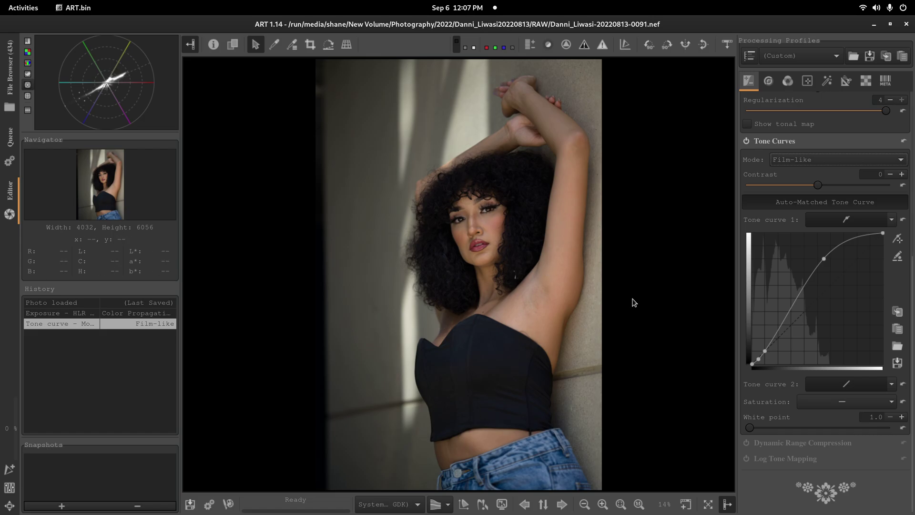
Step: Add a Standard Tone curve 2, reset it to linear, and bend it with a low shadow point and adjusted top
left_click(892, 385)
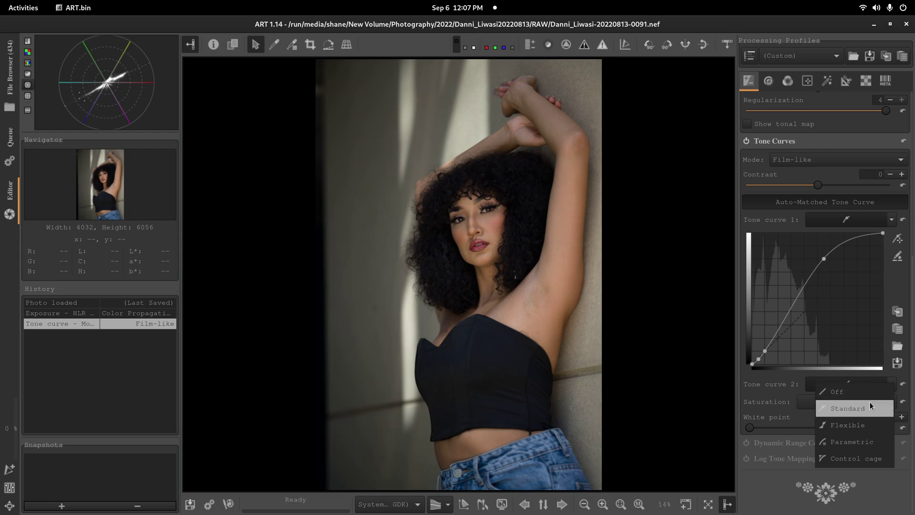
left_click(857, 409)
scroll(862, 429, "down", 5)
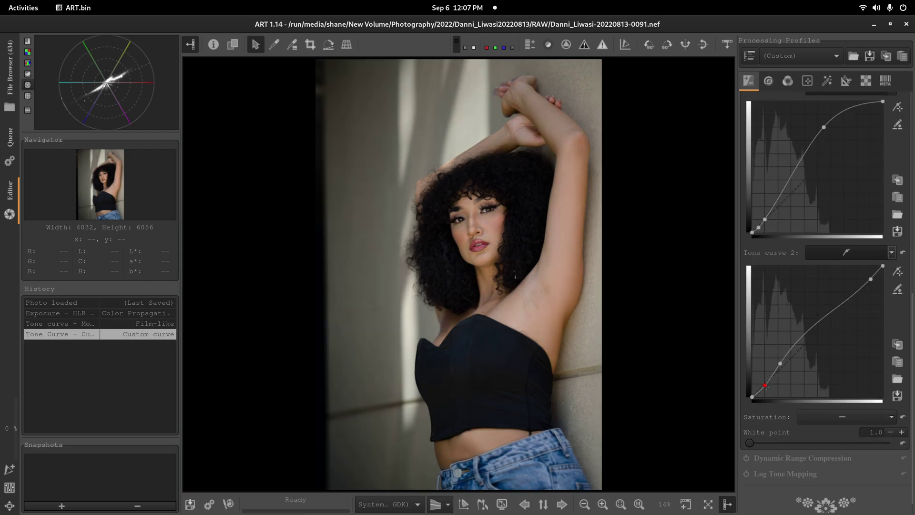
left_click(902, 253)
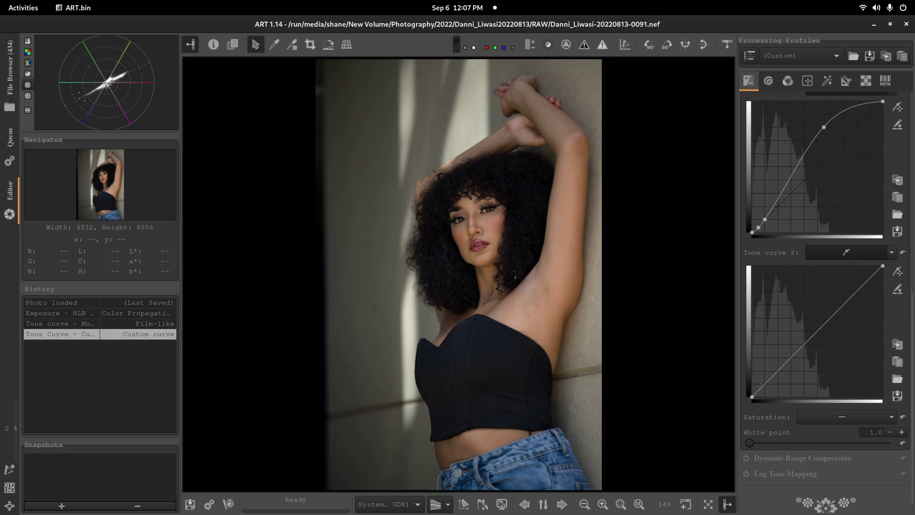
left_click_drag(761, 386, 779, 363)
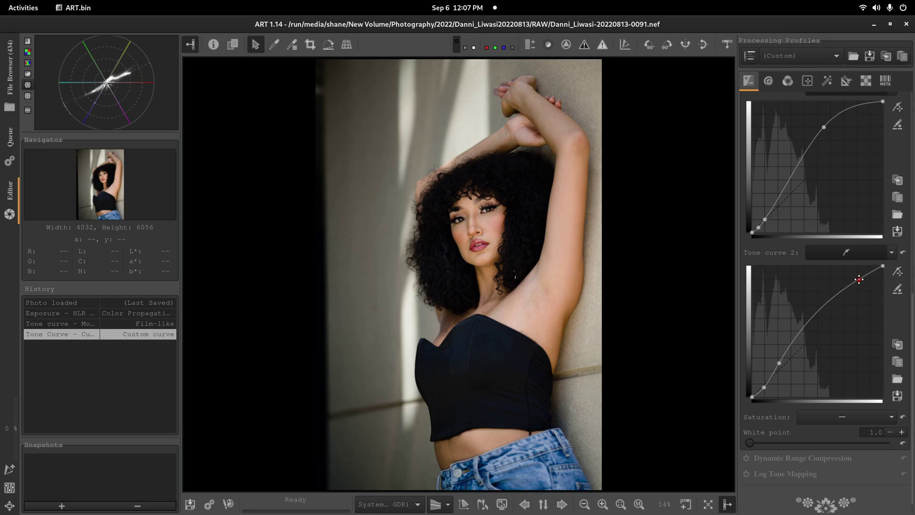
left_click_drag(859, 279, 869, 280)
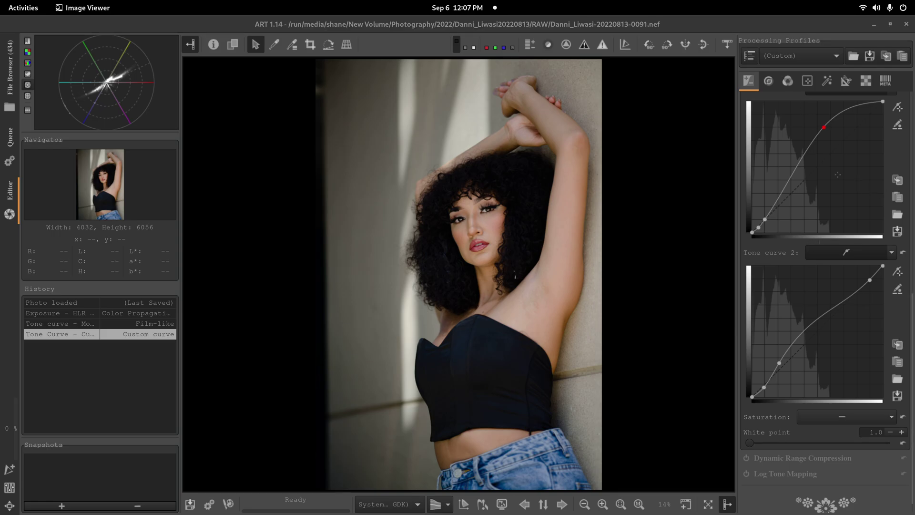
scroll(837, 175, "up", 10)
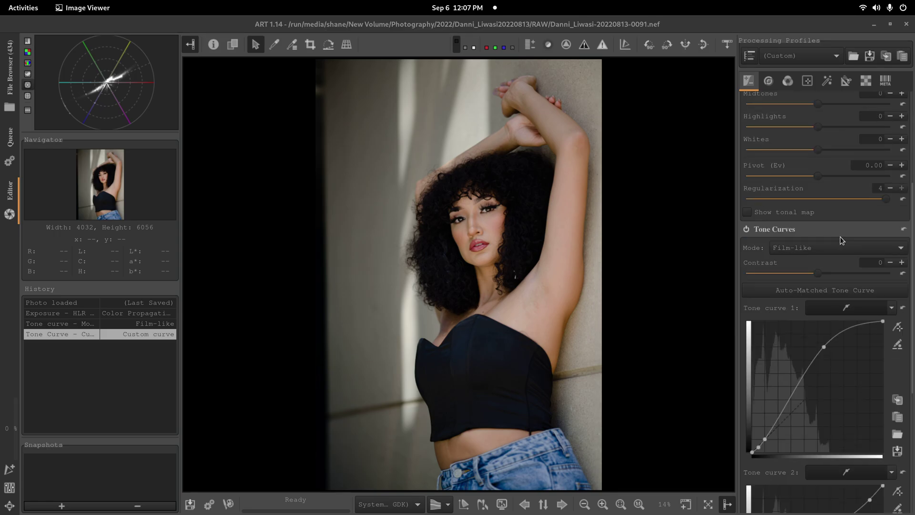
left_click(787, 82)
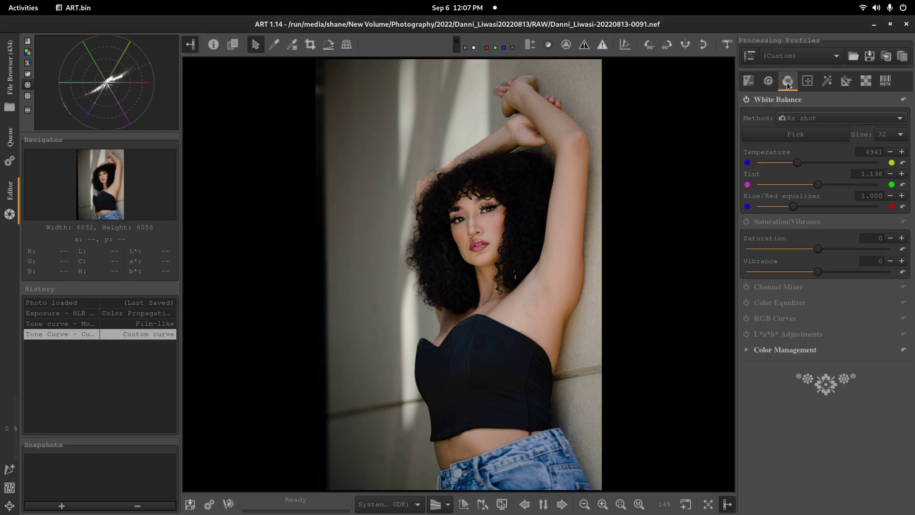
Step: Add a Standard blue RGB curve with lifted shadows and slightly lowered highlights
left_click(831, 222)
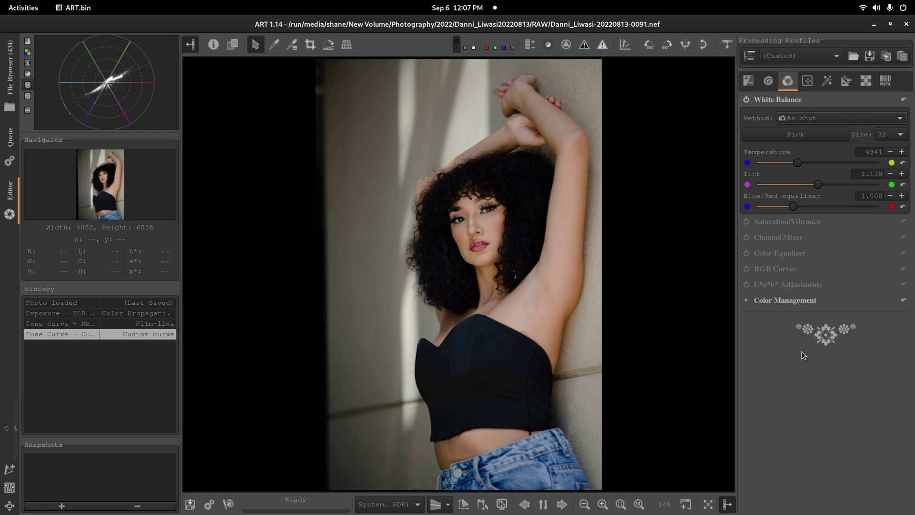
left_click(801, 270)
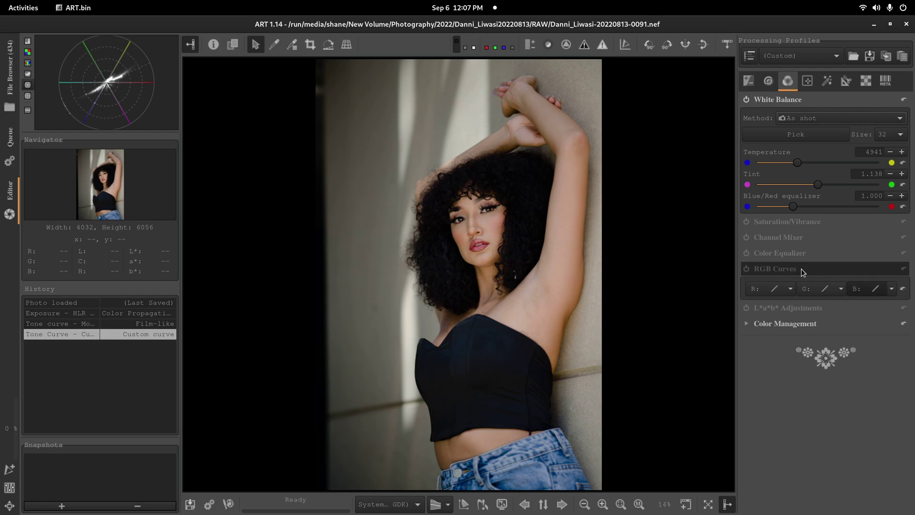
left_click(891, 289)
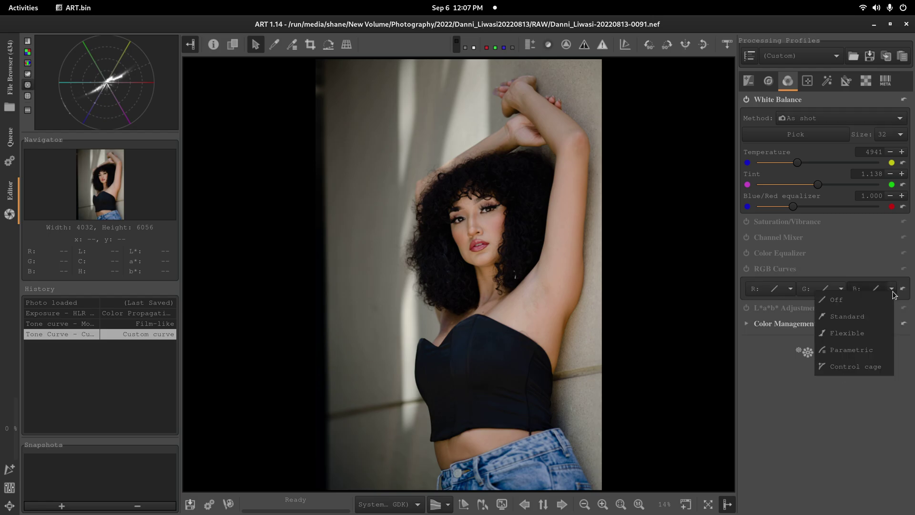
left_click(857, 317)
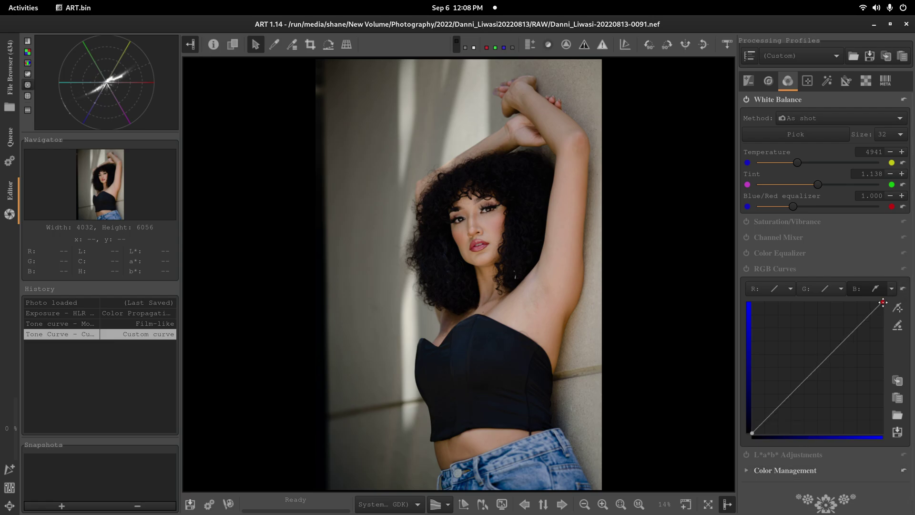
left_click_drag(883, 301, 890, 308)
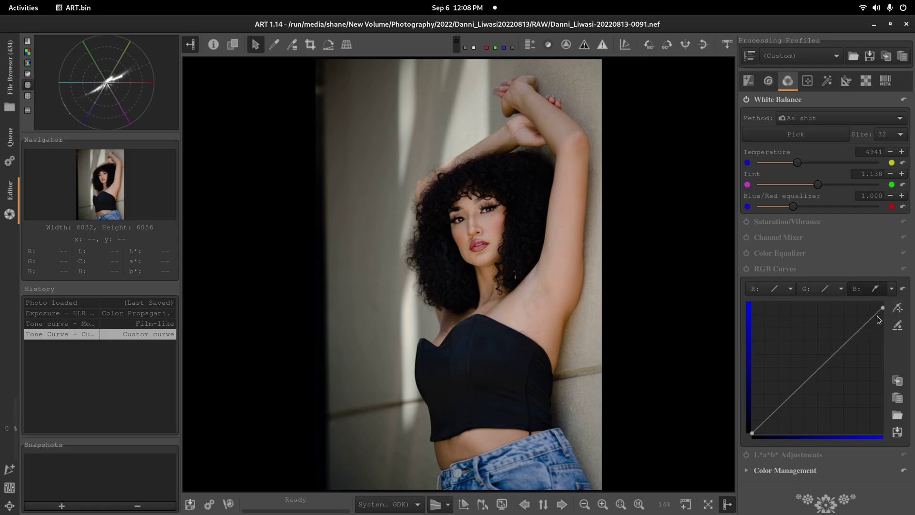
left_click_drag(752, 432, 749, 427)
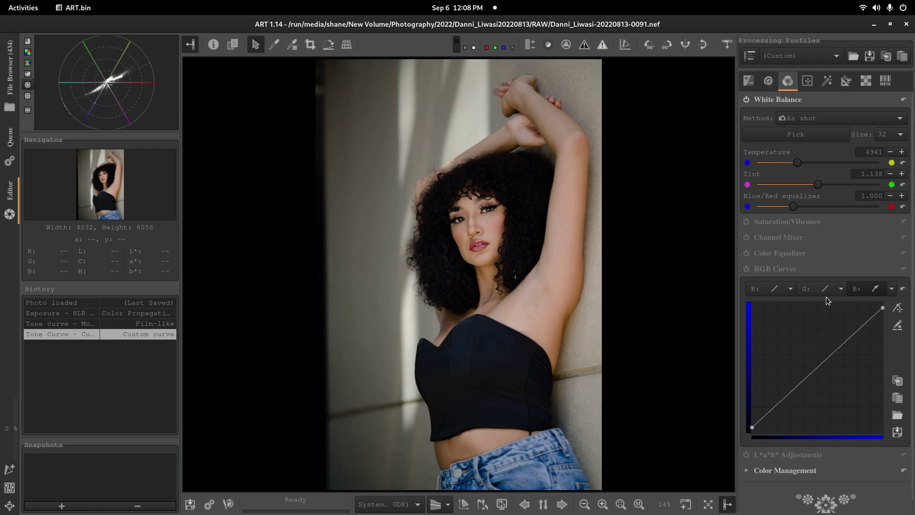
Step: Add a nearly straight Standard green channel curve with a slightly nudged lower point
left_click(841, 289)
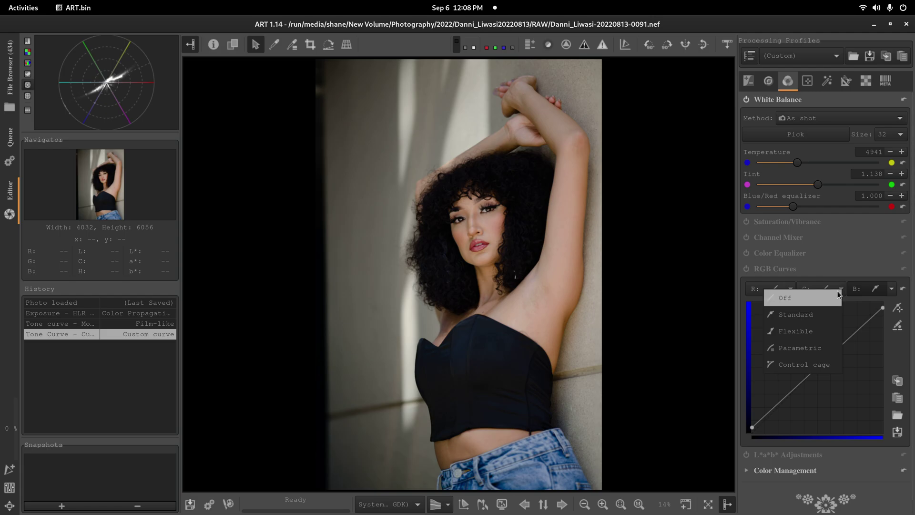
left_click(799, 316)
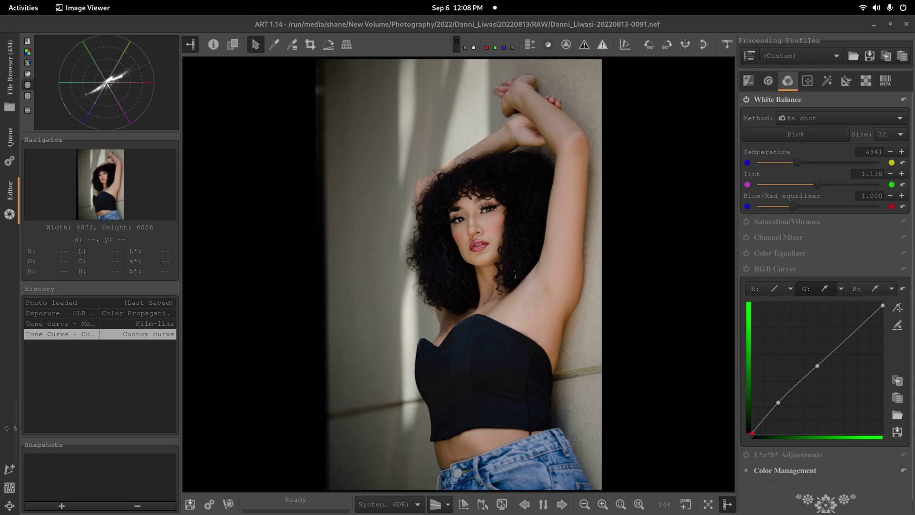
left_click(778, 403)
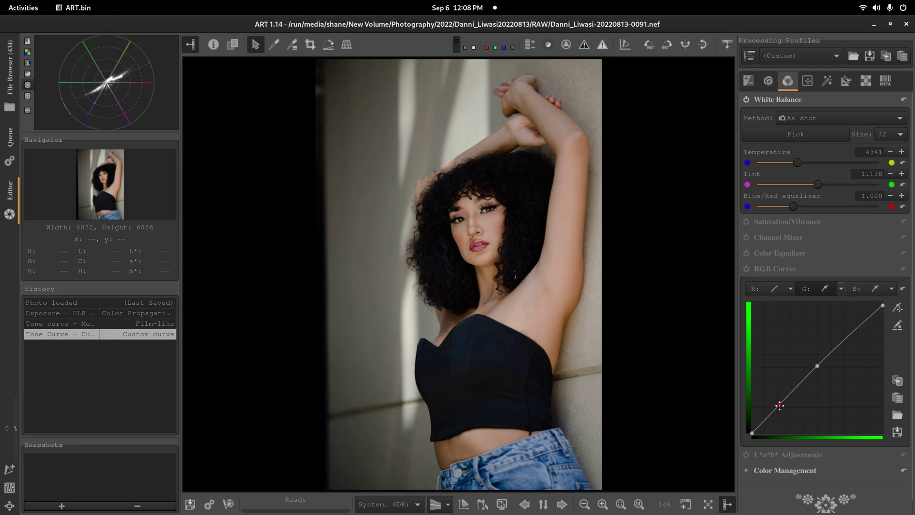
left_click_drag(778, 402, 778, 402)
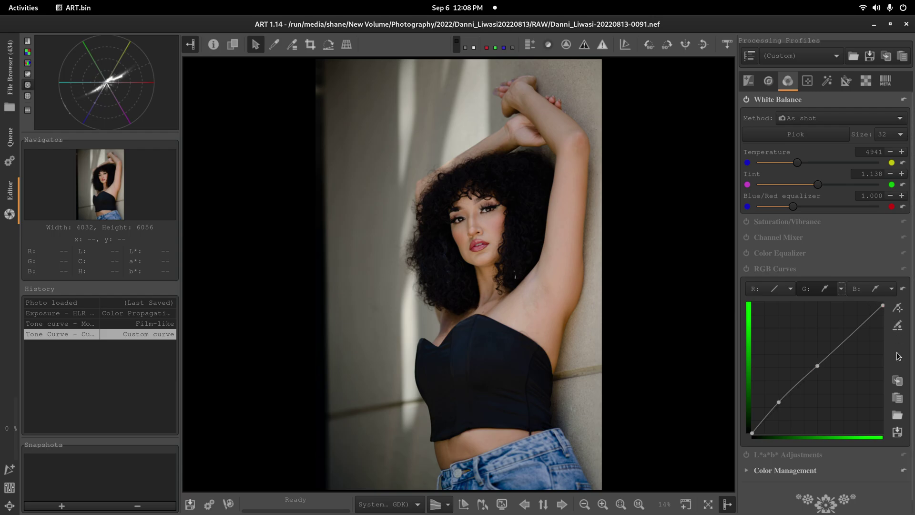
left_click(803, 269)
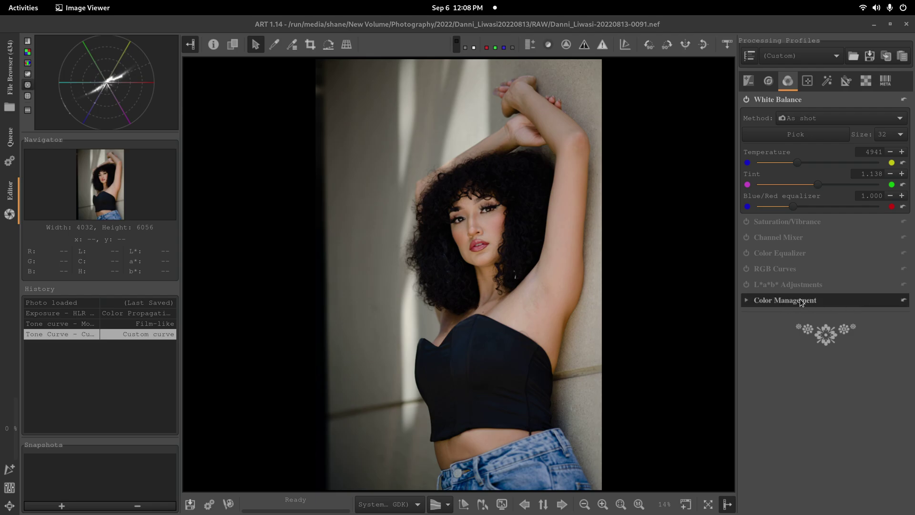
Step: Enable the Channel Mixer in Primaries correction mode with red hue -3 and saturation 10
left_click(803, 241)
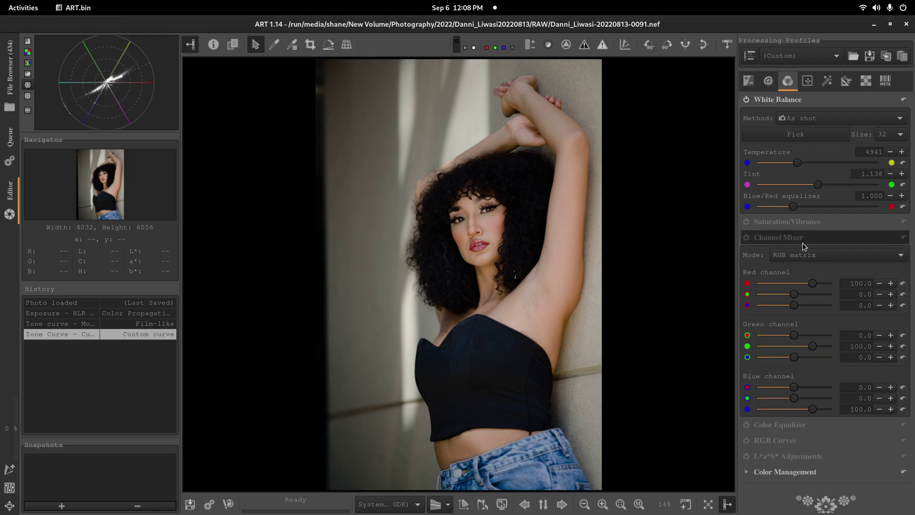
left_click(746, 237)
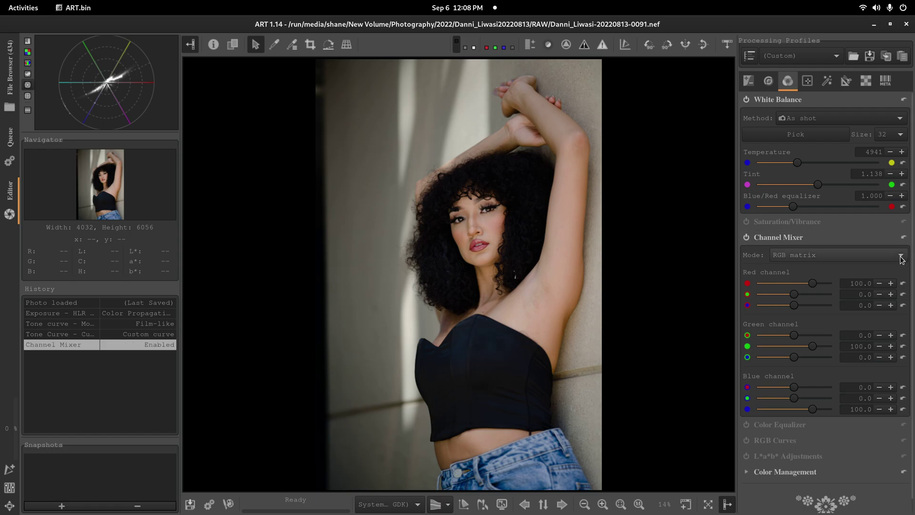
left_click(882, 256)
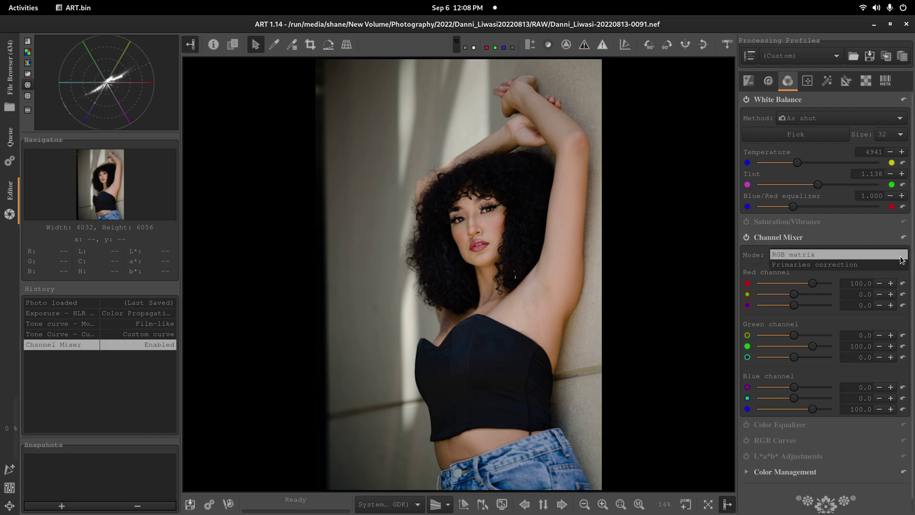
left_click(846, 265)
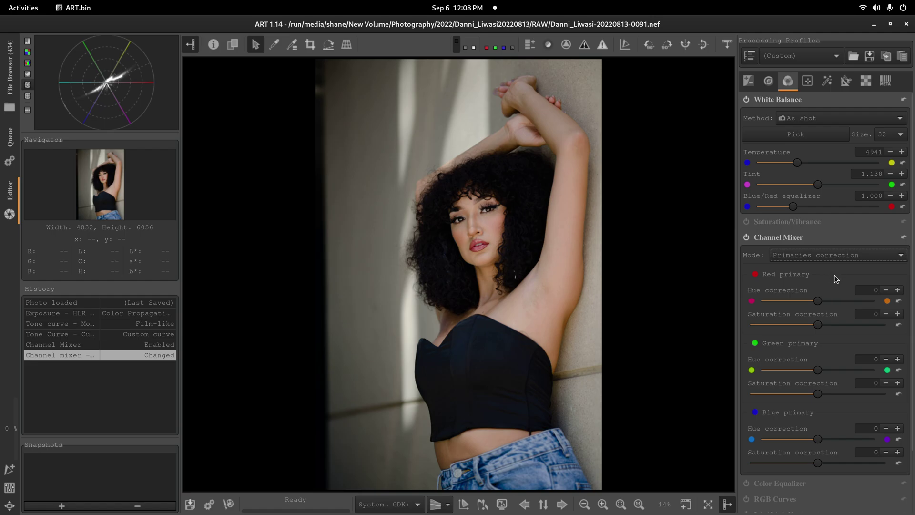
double_click(873, 290)
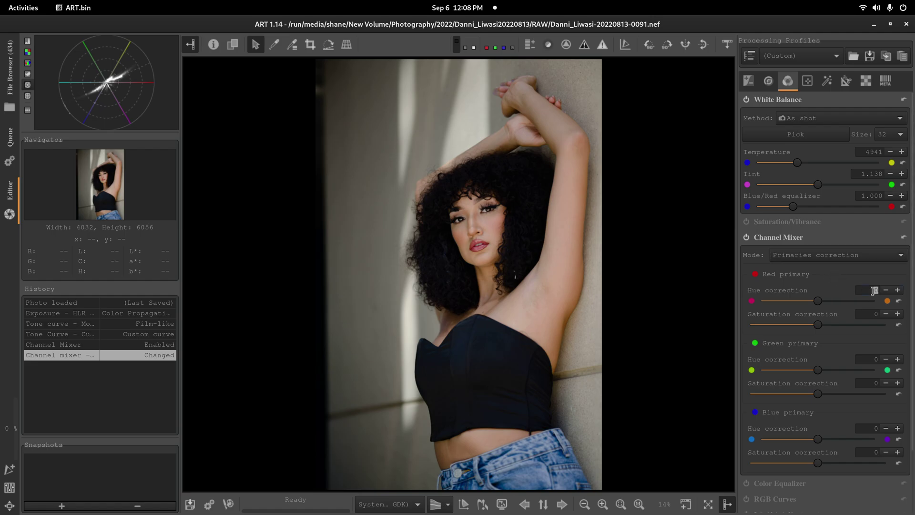
type("-3")
key("Return")
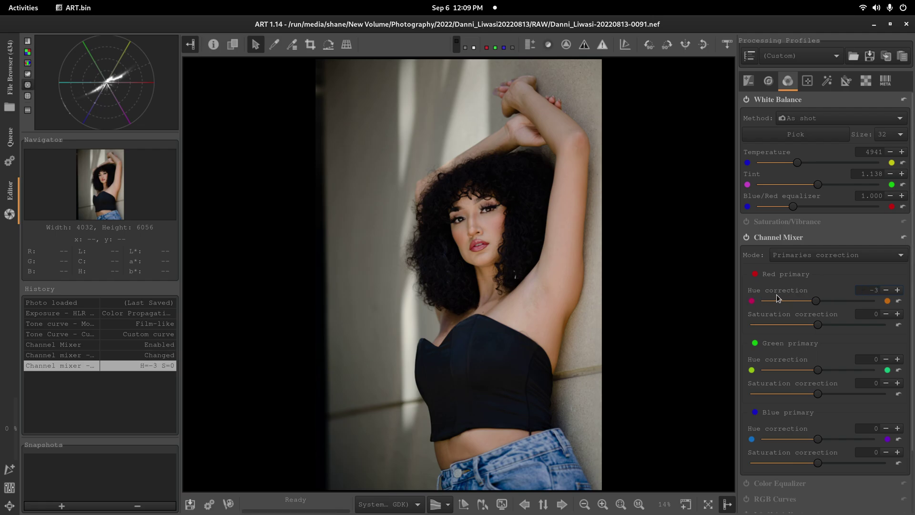
left_click(875, 313)
type("10")
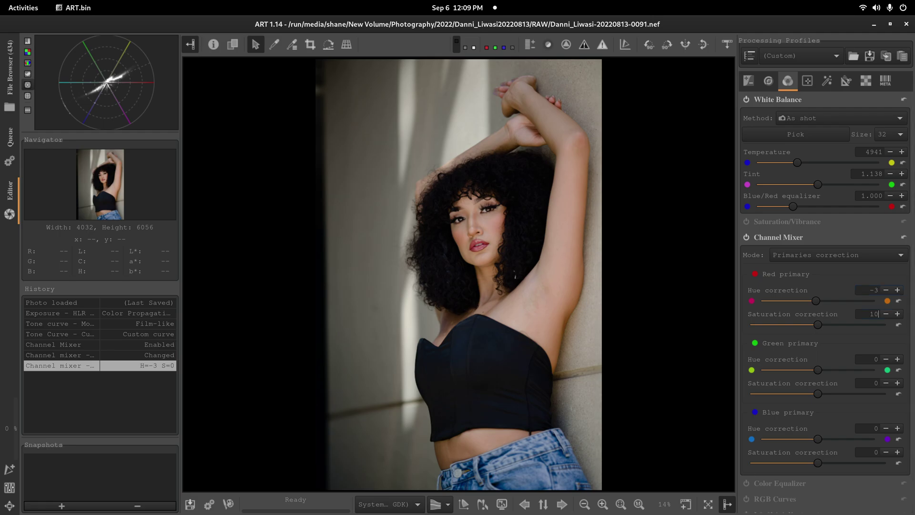
key("Return")
Step: Set the green primary to hue 43 and saturation -36
left_click(867, 361)
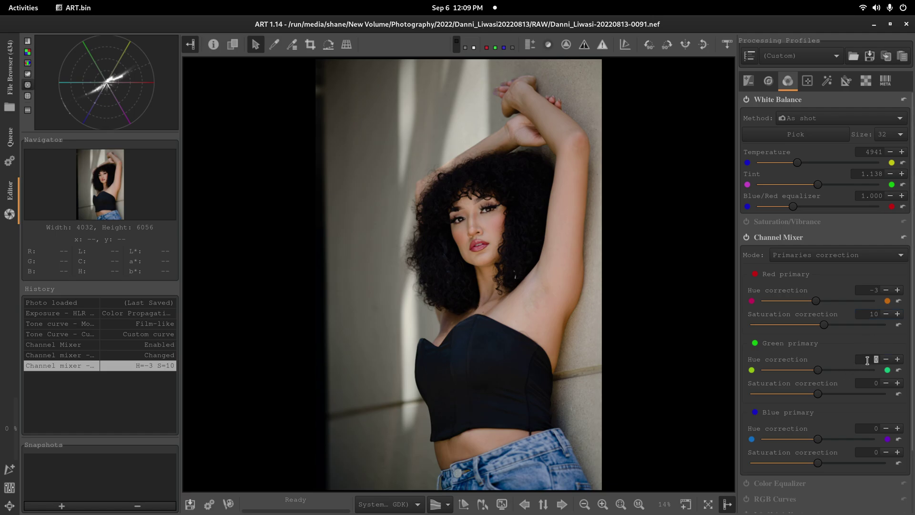
type("43")
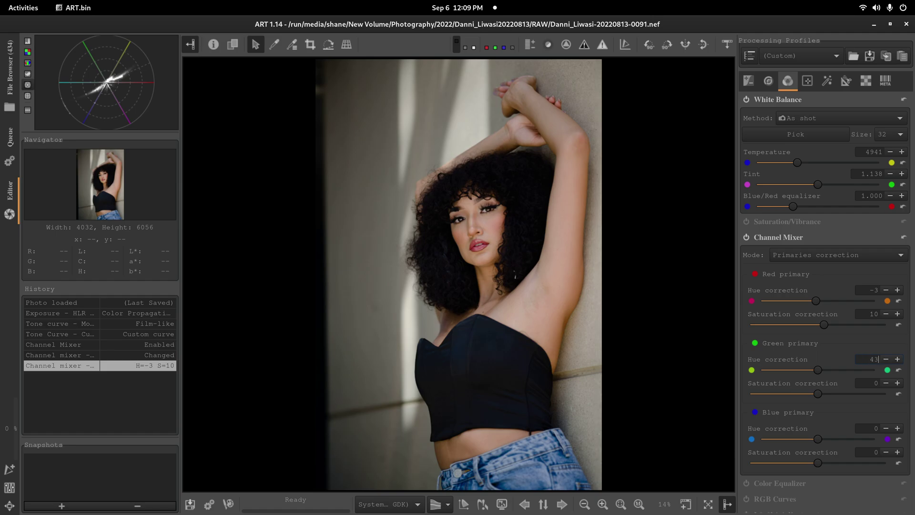
key("Return")
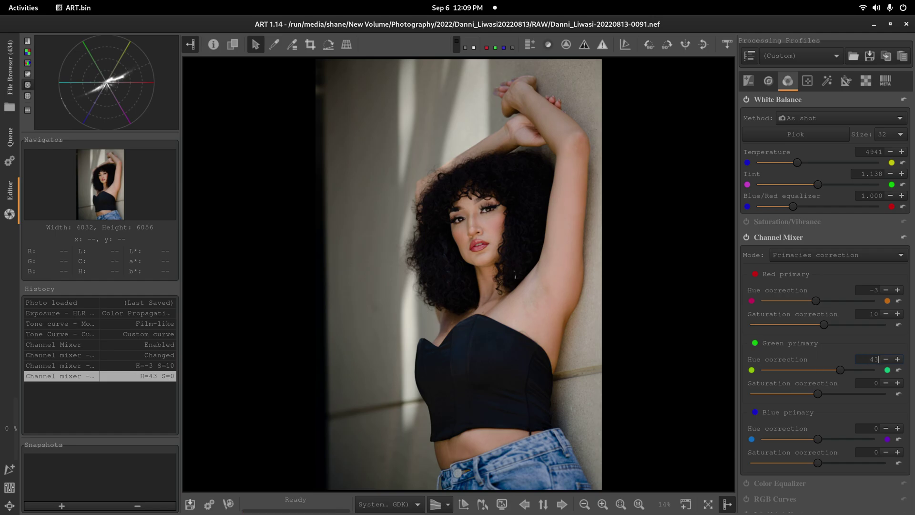
double_click(875, 384)
type("-36")
key("Return")
Step: Set the blue primary to hue -41 and saturation -8
double_click(869, 428)
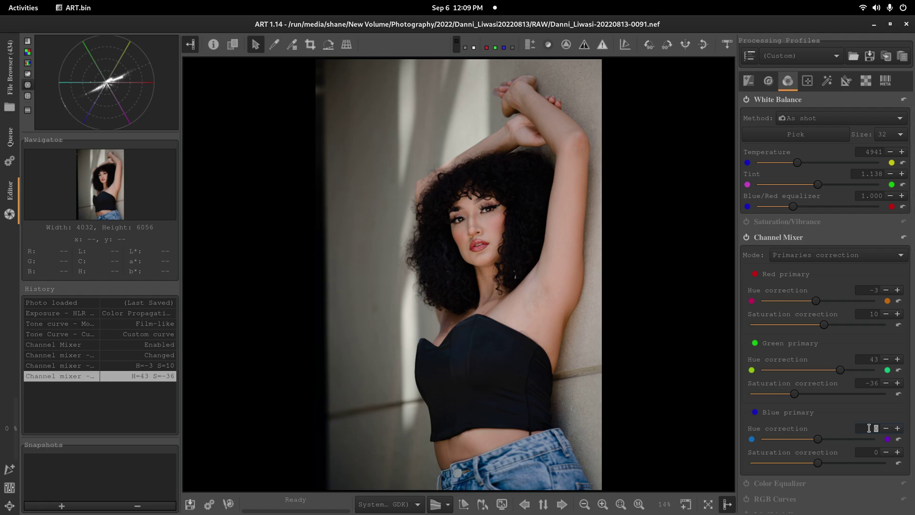
type("-41")
key("Return")
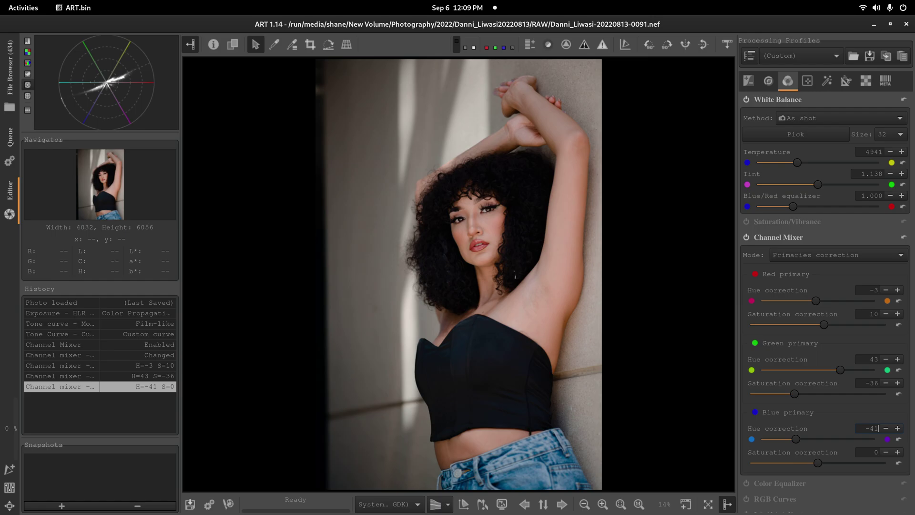
left_click(868, 451)
type("-8")
key("Return")
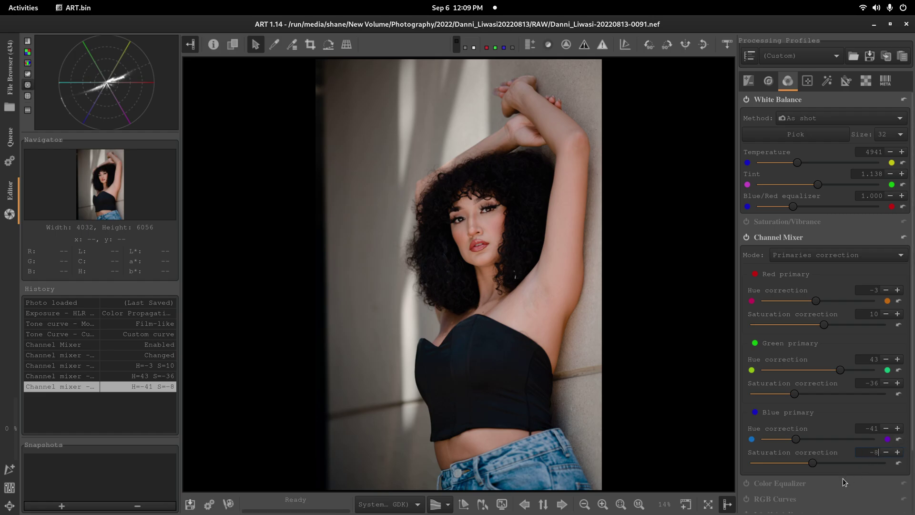
left_click(813, 243)
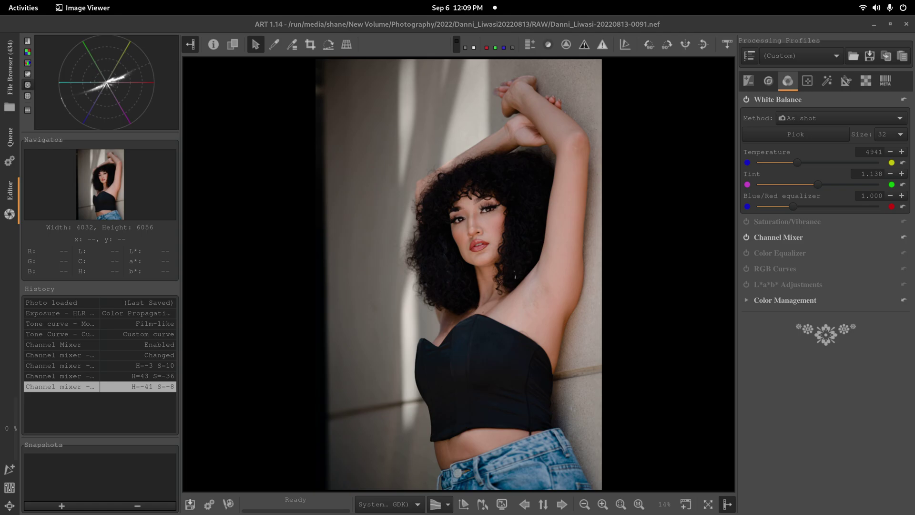
Step: Switch on Saturation/Vibrance with saturation 5 and vibrance 40
left_click(808, 221)
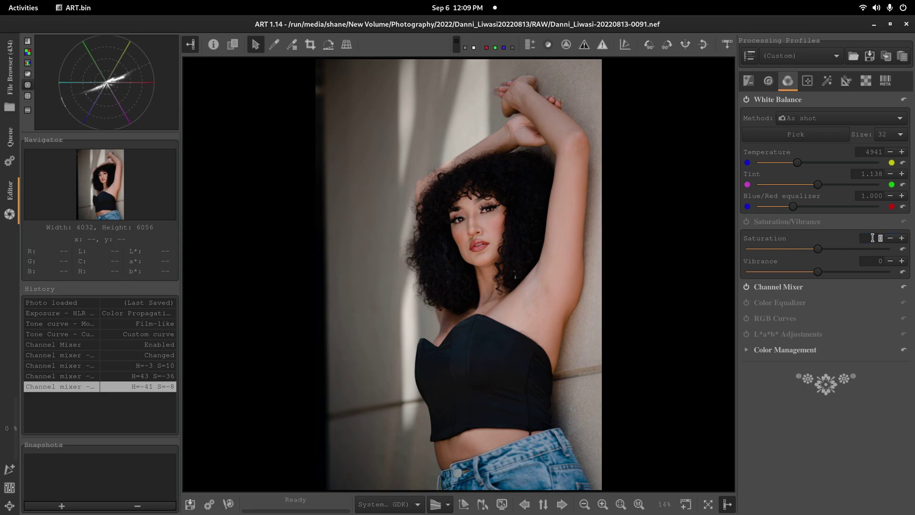
type("5")
left_click(879, 261)
type("40")
left_click(747, 224)
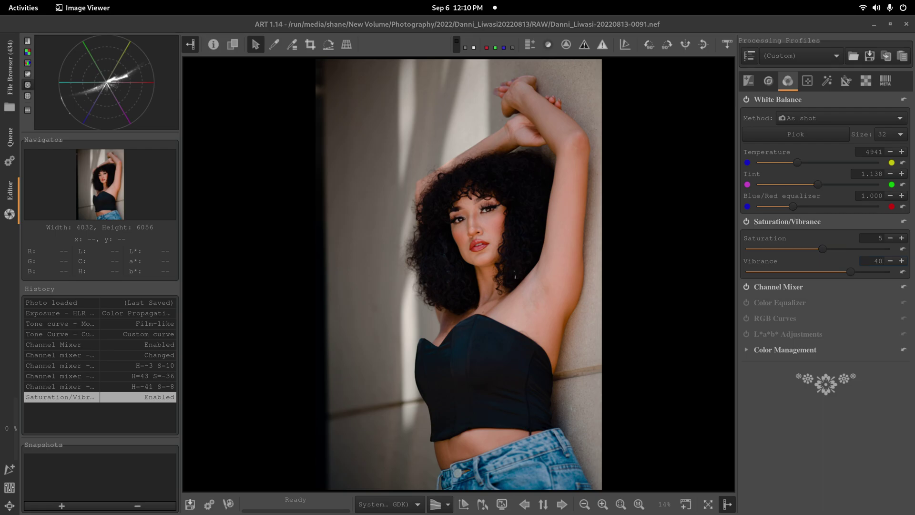
left_click(819, 222)
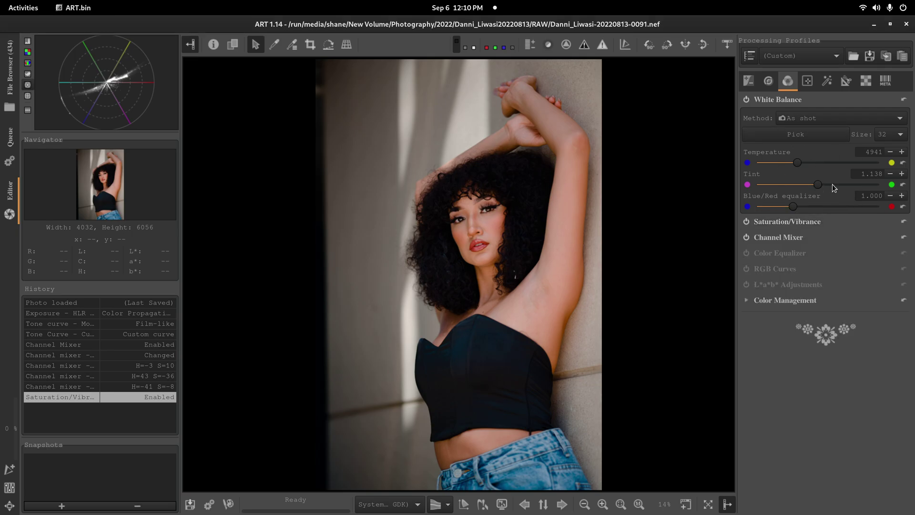
Step: In the Exposure tab, enable Tone Equalizer with blacks 9, highlights -31 and whites -22
left_click(750, 83)
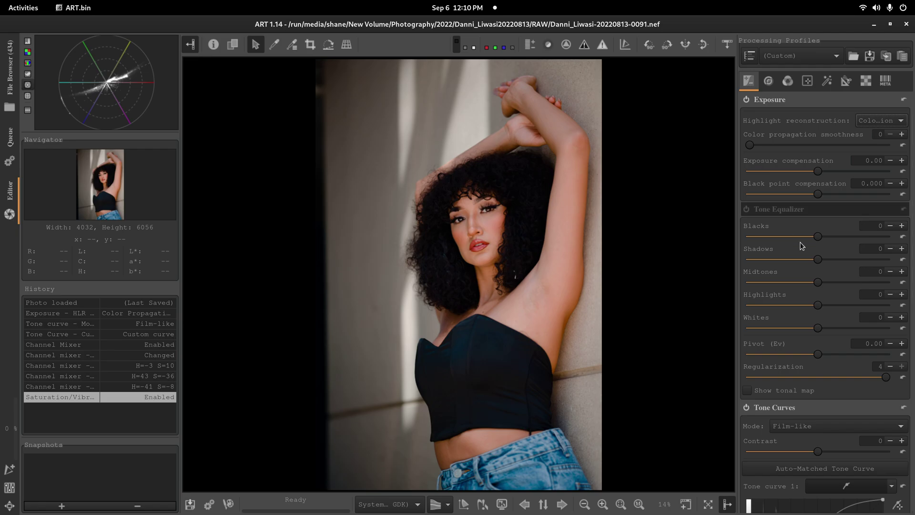
left_click(746, 210)
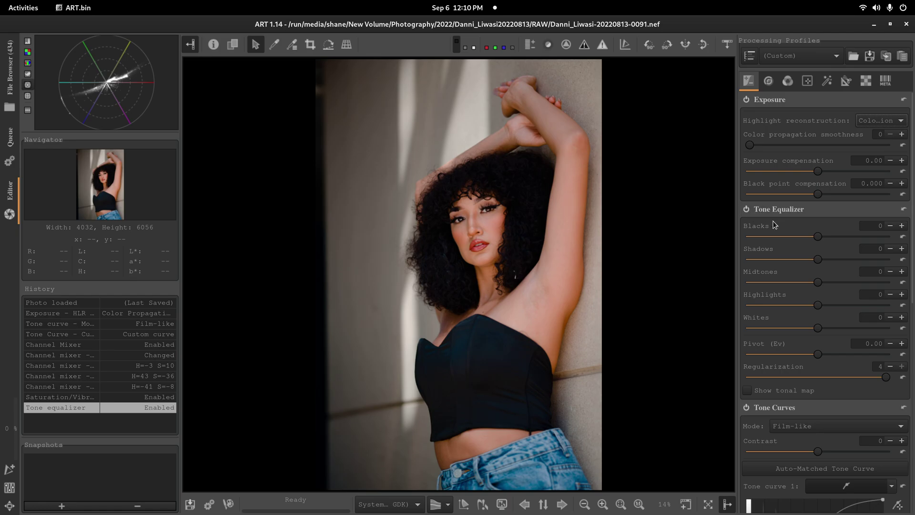
left_click_drag(820, 240, 835, 242)
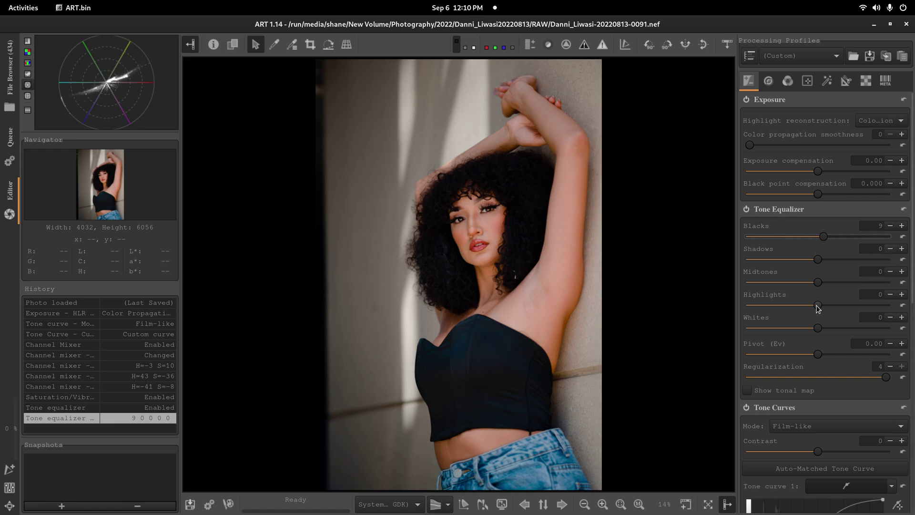
left_click_drag(817, 308, 797, 308)
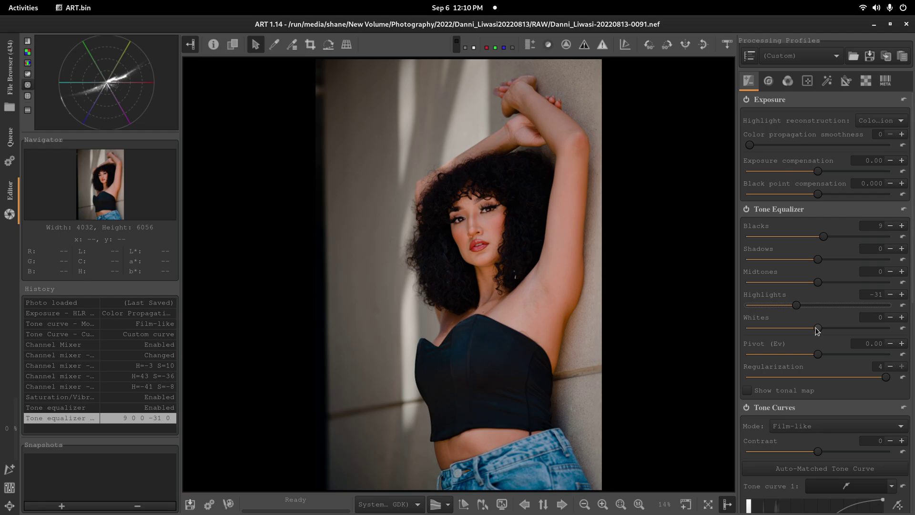
left_click_drag(818, 330, 802, 331)
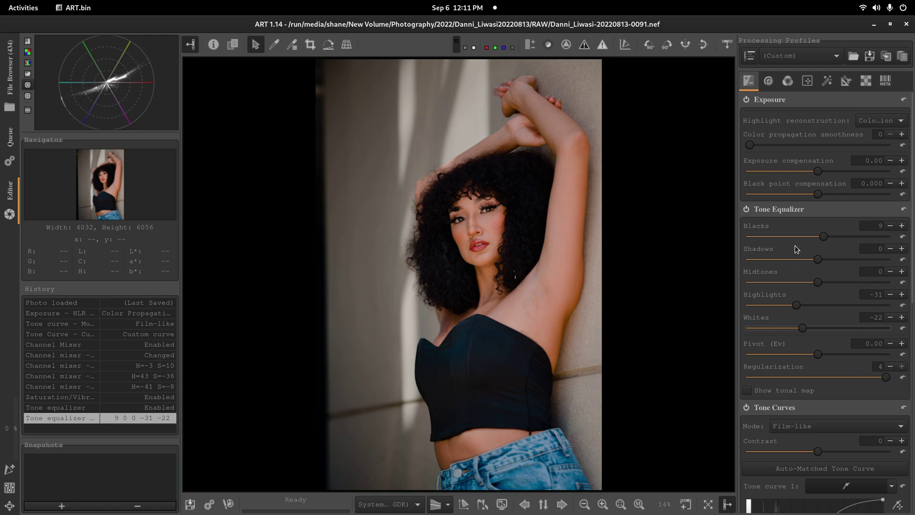
Step: Raise exposure compensation to +0.44, checking it against the false-colour overlay
left_click(813, 216)
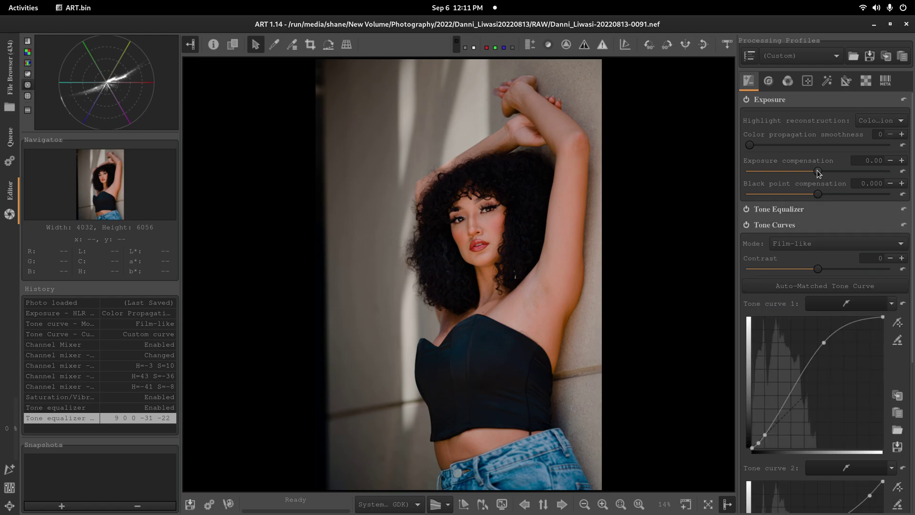
mouse_move(818, 174)
left_mouse_down()
mouse_move(854, 176)
mouse_move(835, 175)
left_mouse_up()
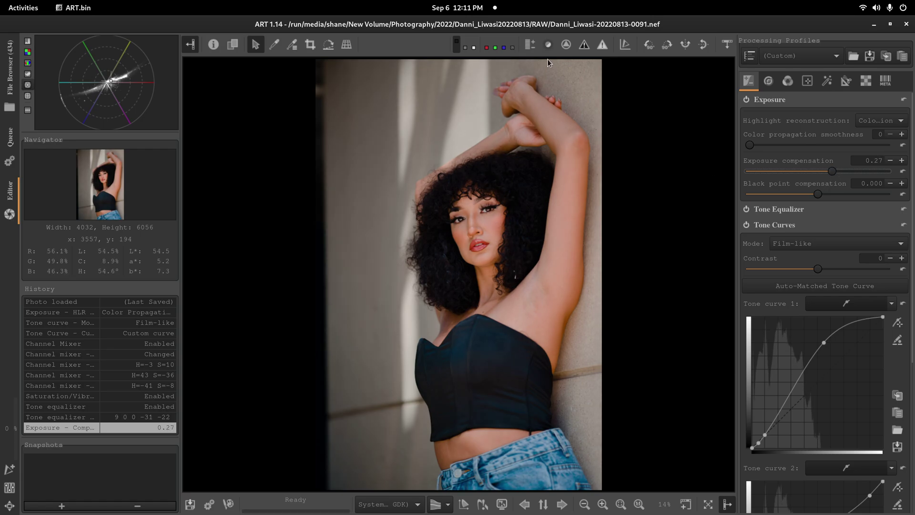
left_click(530, 45)
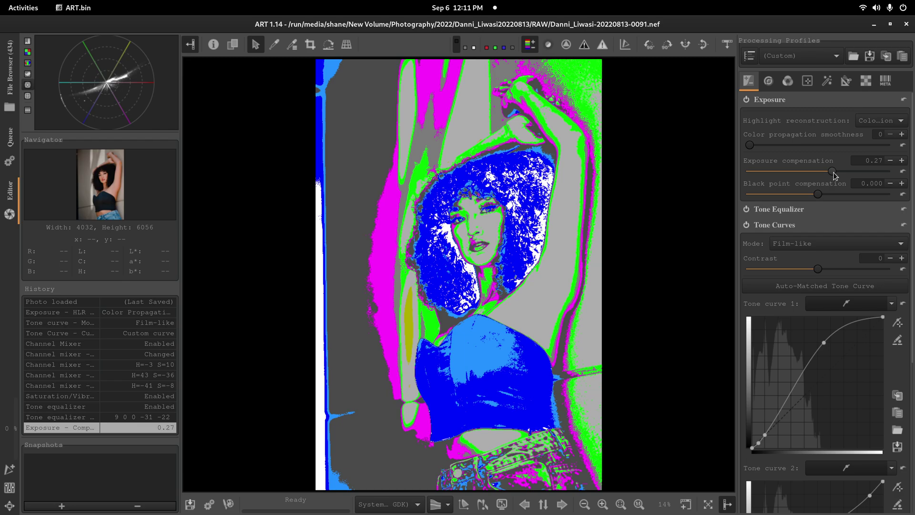
left_click_drag(834, 175, 839, 175)
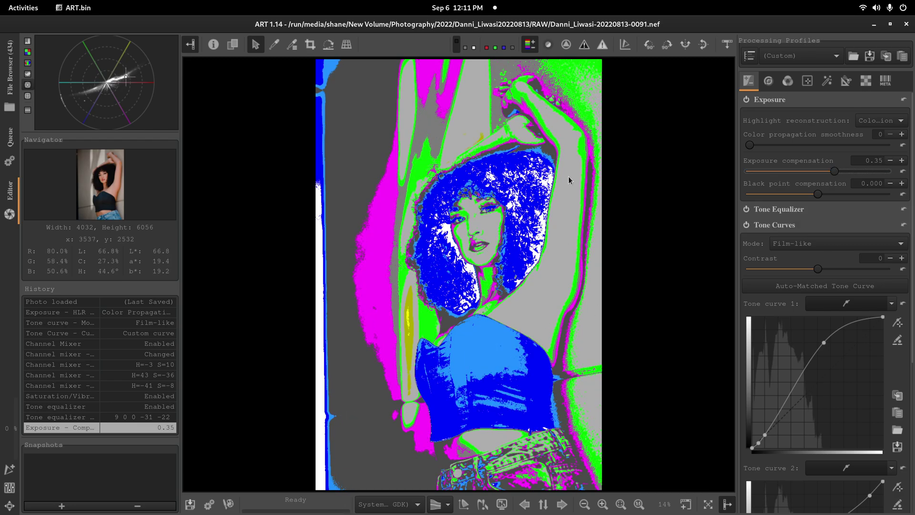
left_click(839, 175)
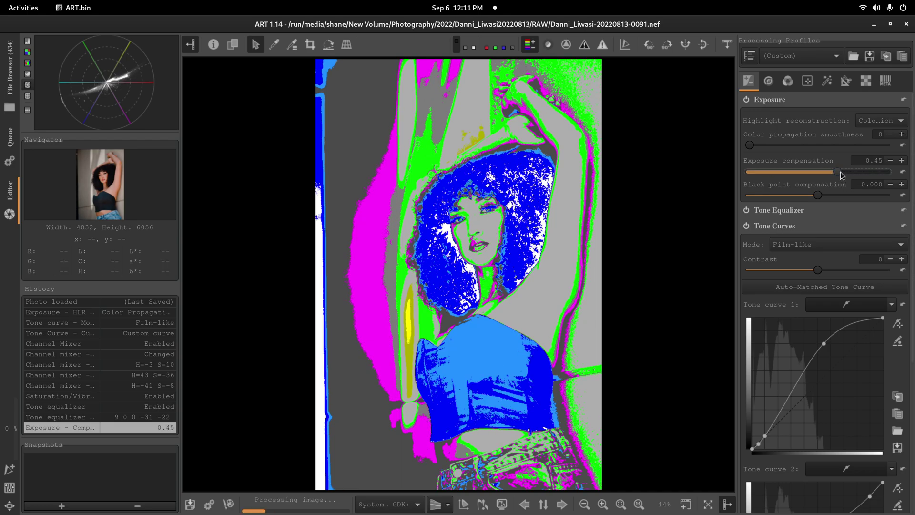
left_click(838, 172)
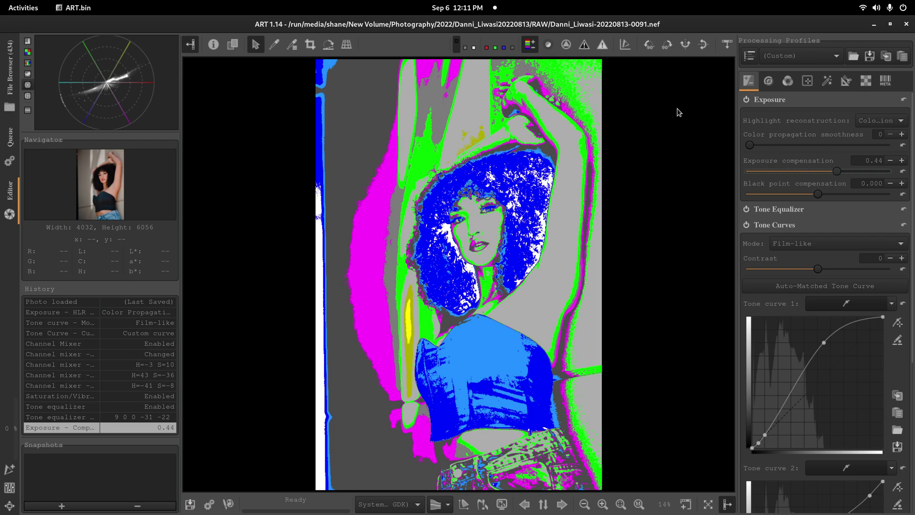
left_click(536, 48)
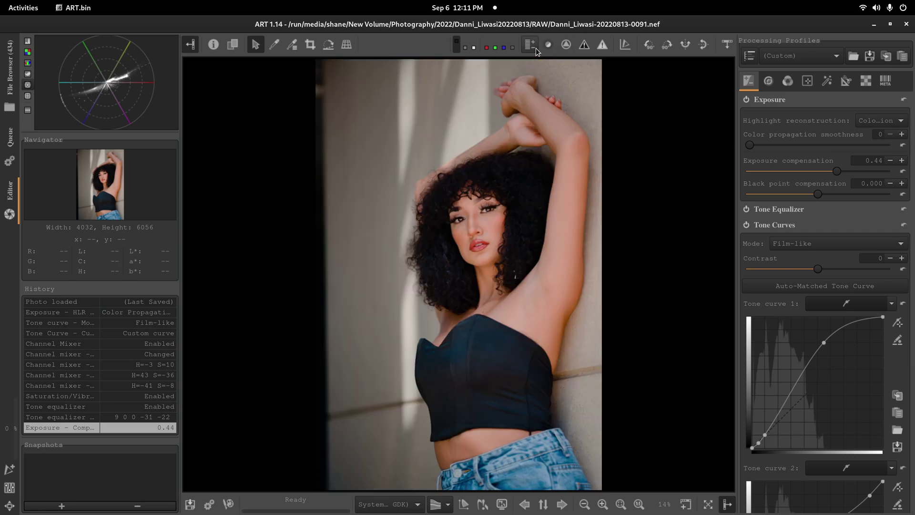
Step: Check the face at 100% and return to the full-photo view
middle_click(487, 227)
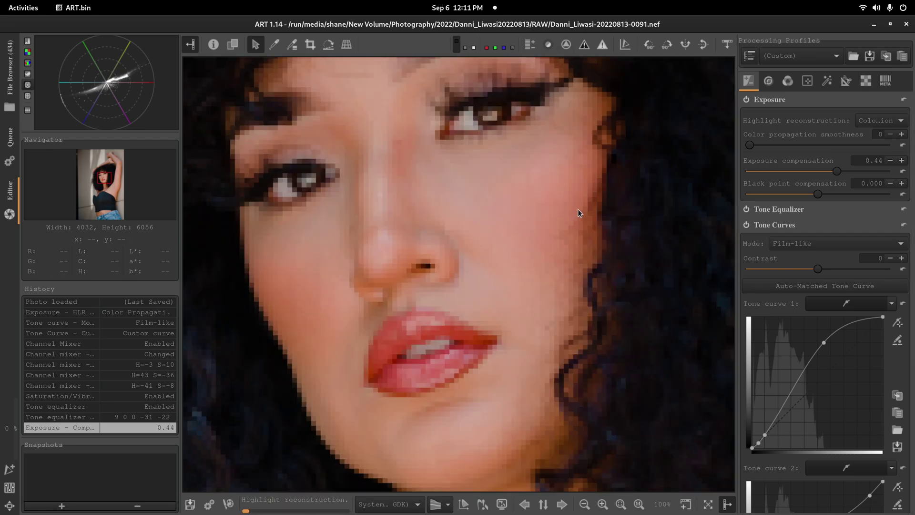
left_click_drag(604, 180, 608, 194)
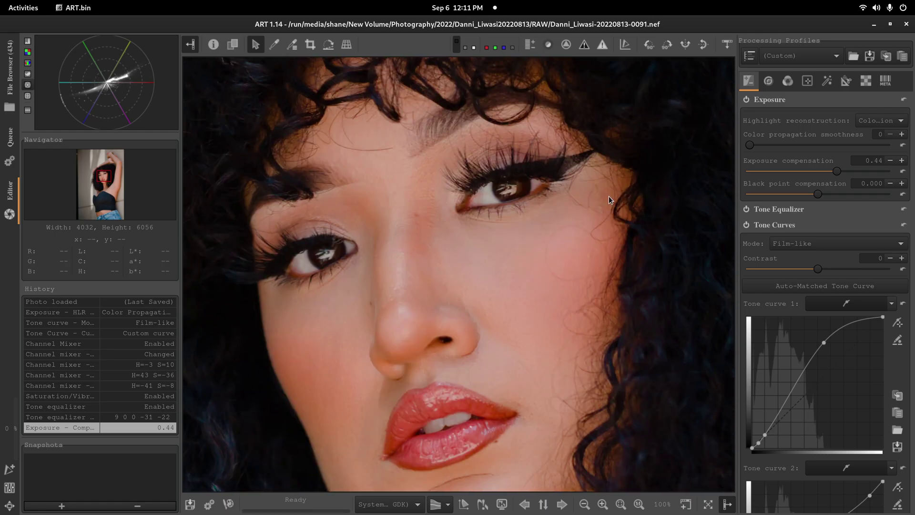
middle_click(587, 247)
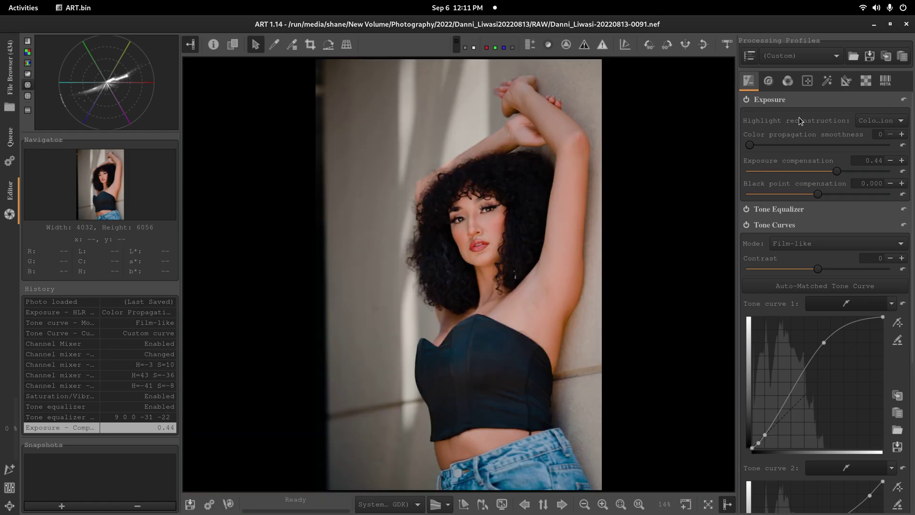
left_click(788, 82)
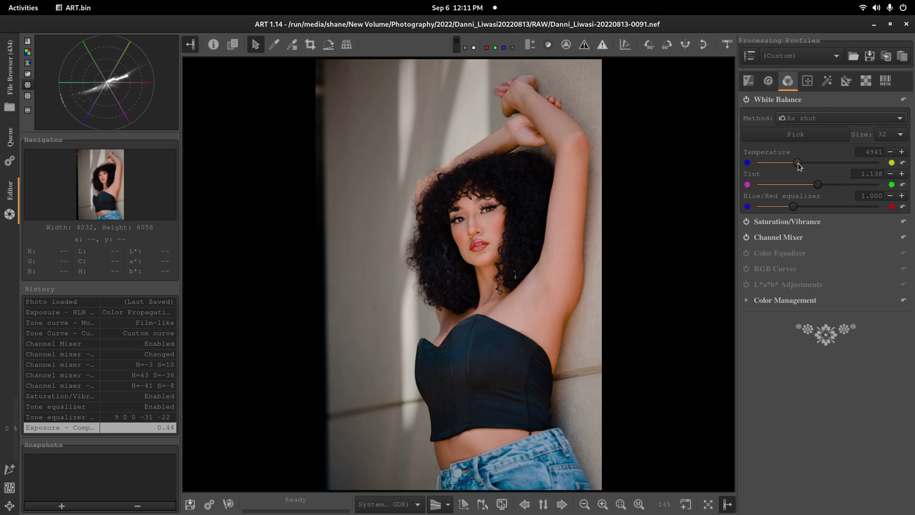
Step: Change the white balance from As-shot to a custom 4458 K temperature after fine-tuning
left_click_drag(800, 166, 788, 165)
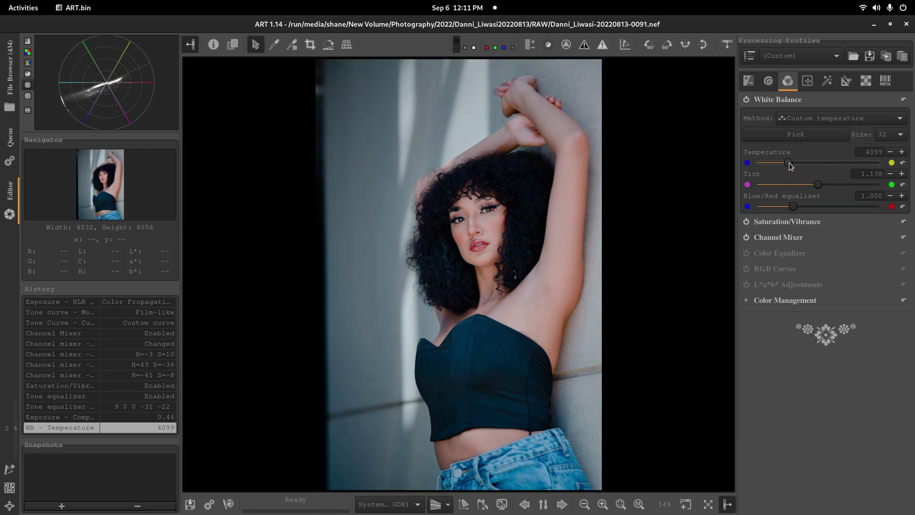
left_click_drag(786, 165, 790, 168)
left_click_drag(791, 168, 792, 164)
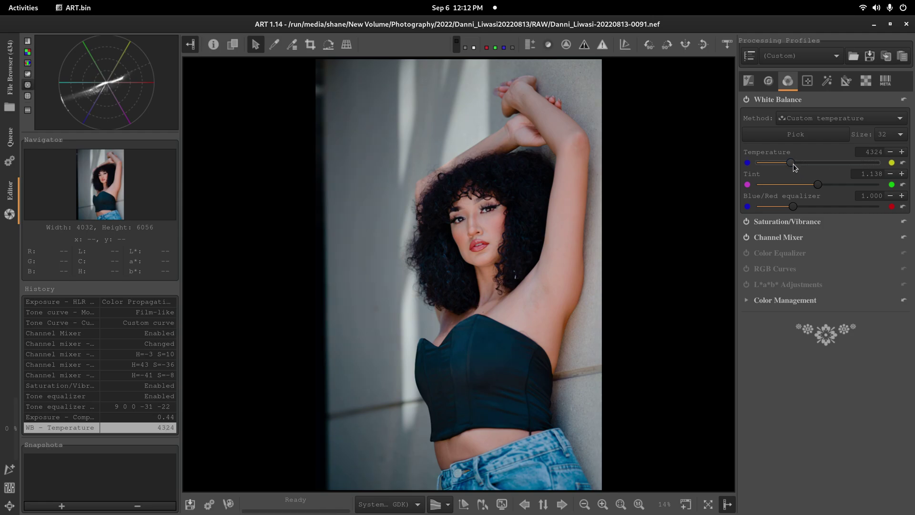
left_click_drag(791, 165, 793, 165)
left_click_drag(795, 167, 796, 171)
left_click_drag(793, 166, 795, 168)
left_click(818, 103)
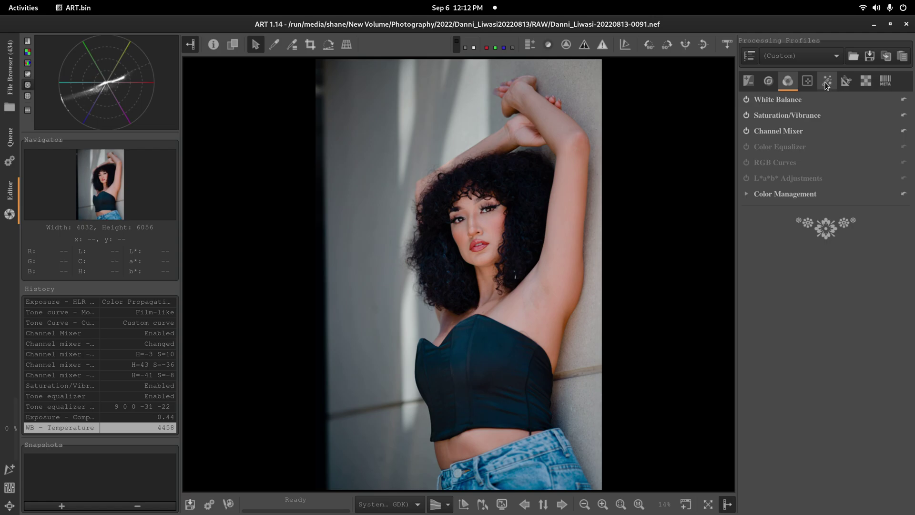
Step: Show the Effects tools and briefly expand, then collapse, Haze Removal
left_click(827, 82)
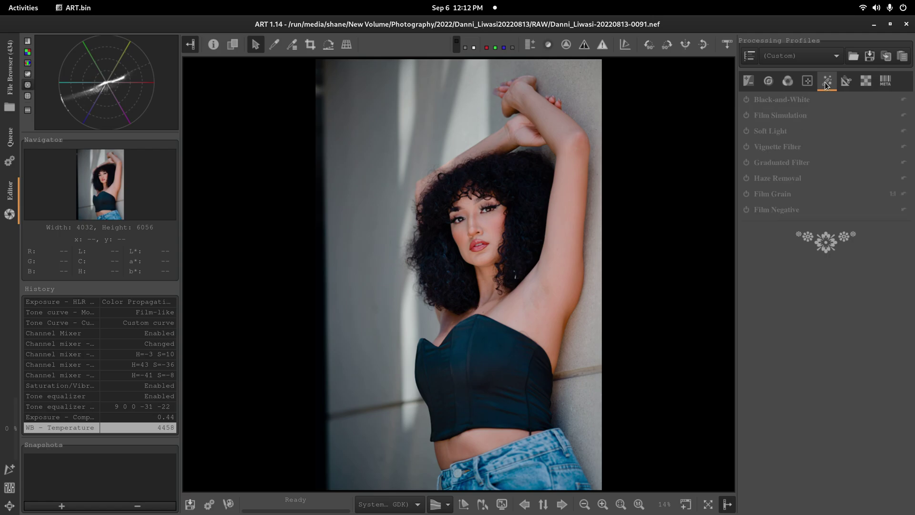
left_click(797, 180)
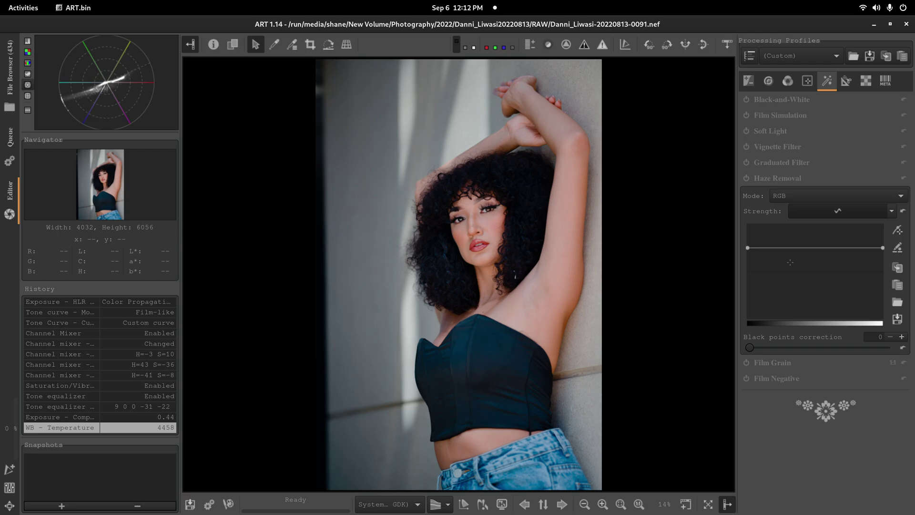
left_click(804, 178)
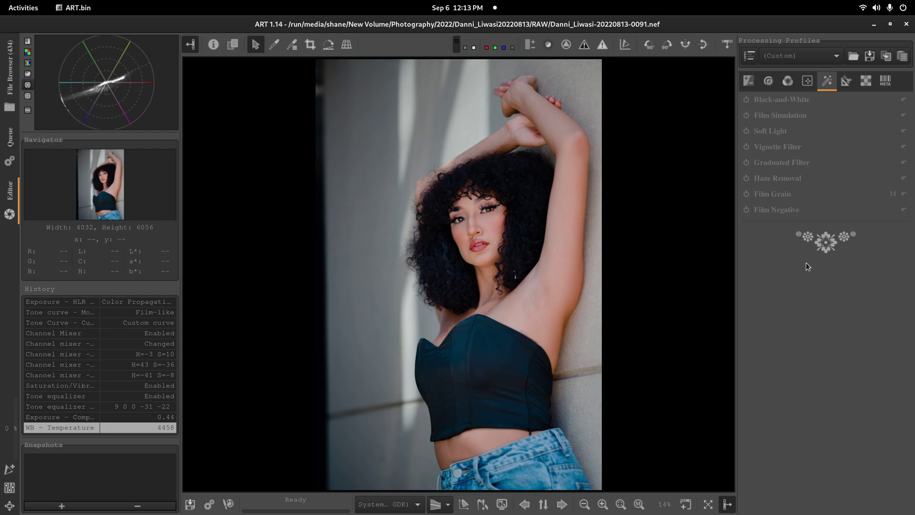
Step: Enable Film Grain and zoom to 100% on the hair beside the face
left_click(800, 195)
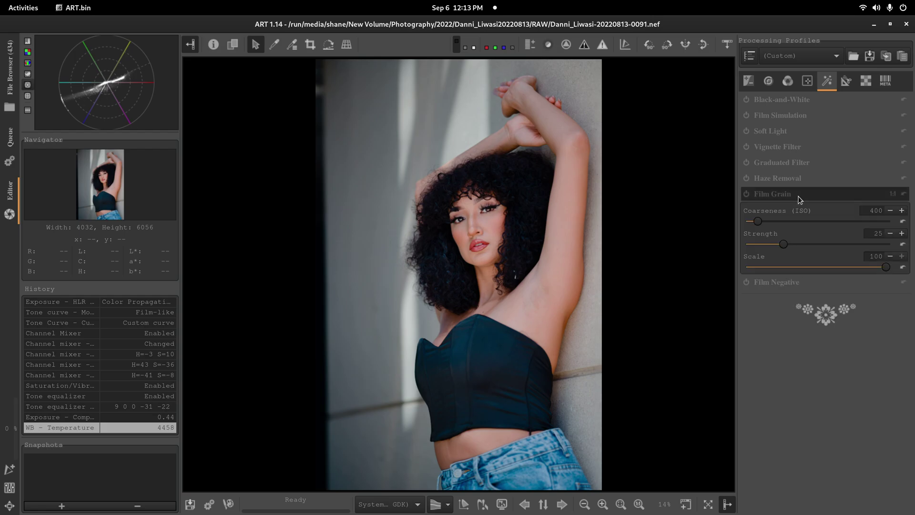
left_click(746, 193)
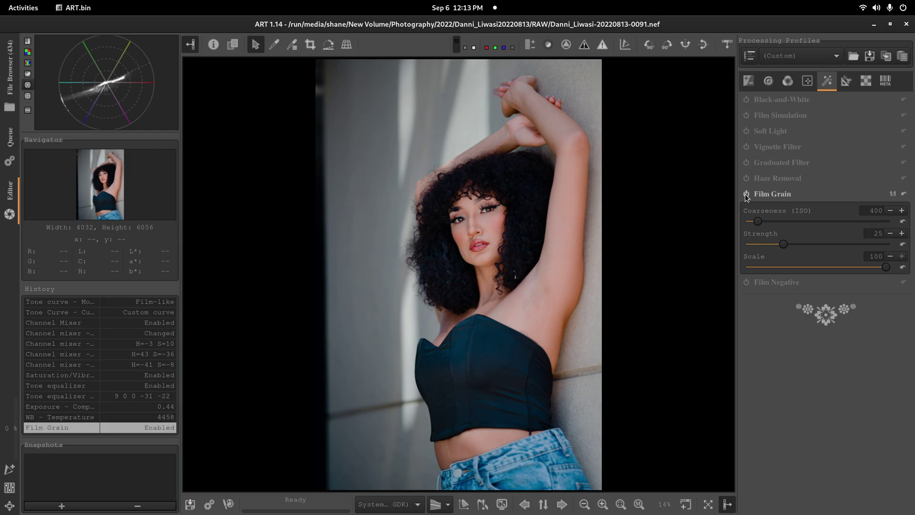
middle_click(472, 221)
left_click_drag(470, 246, 513, 241)
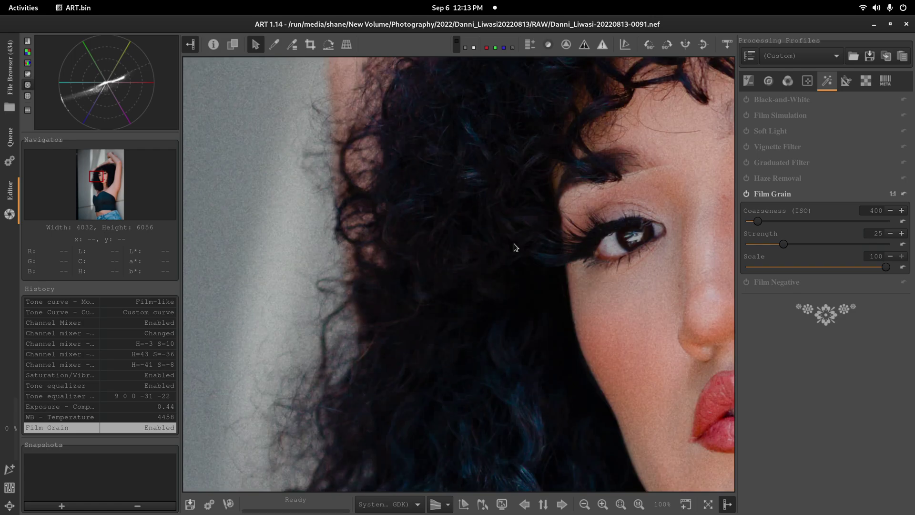
Step: Set grain Coarseness to ISO 290 and Strength to 18, then fit the photo to screen
left_click_drag(758, 221, 753, 222)
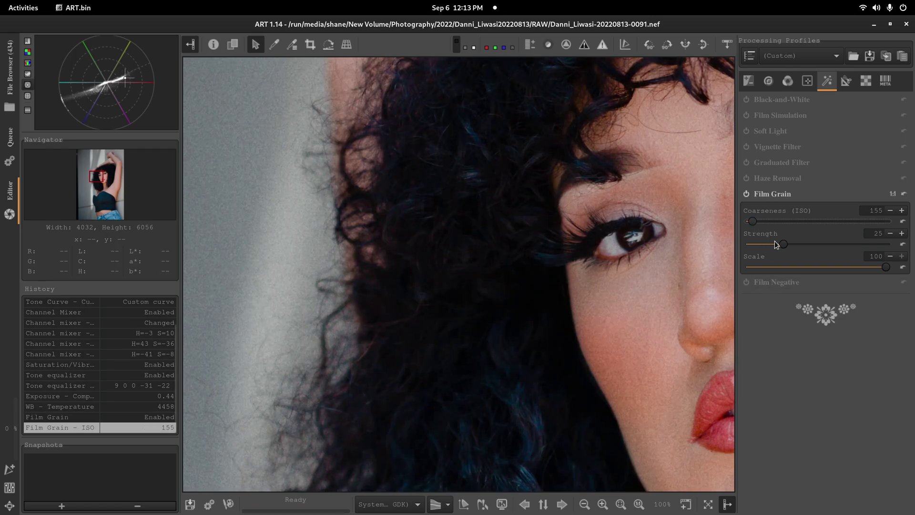
left_click_drag(775, 244, 753, 245)
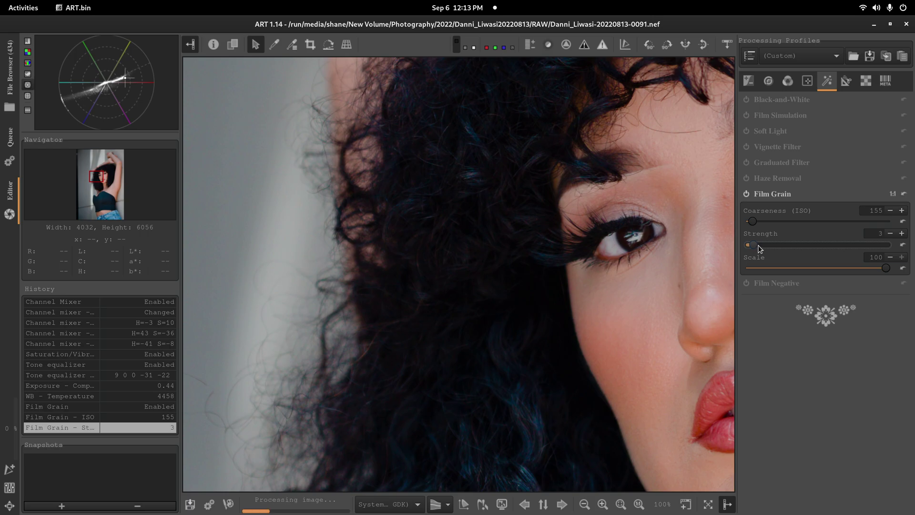
left_click_drag(755, 244, 757, 244)
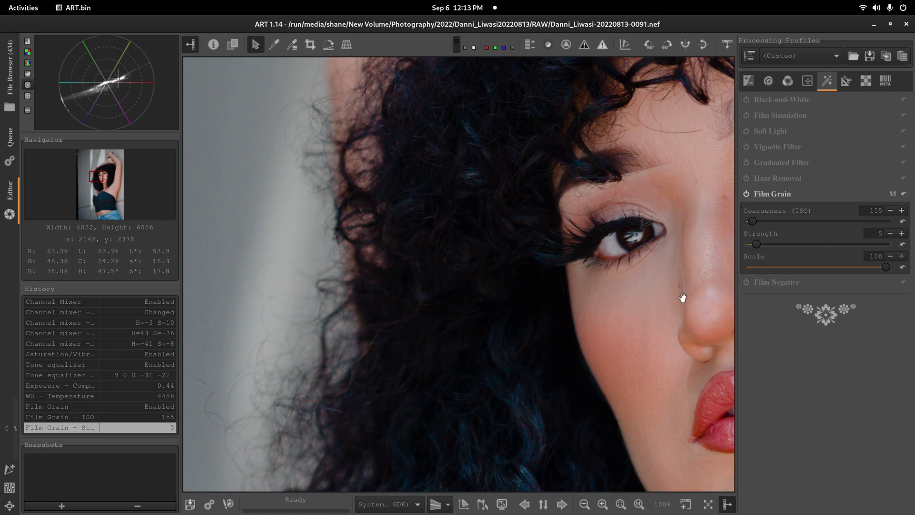
left_click_drag(680, 296, 645, 299)
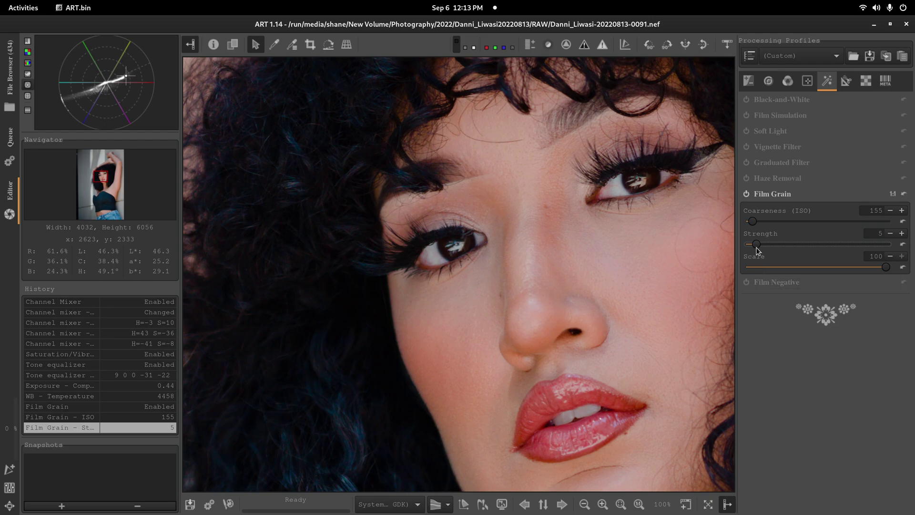
left_click_drag(757, 244, 774, 245)
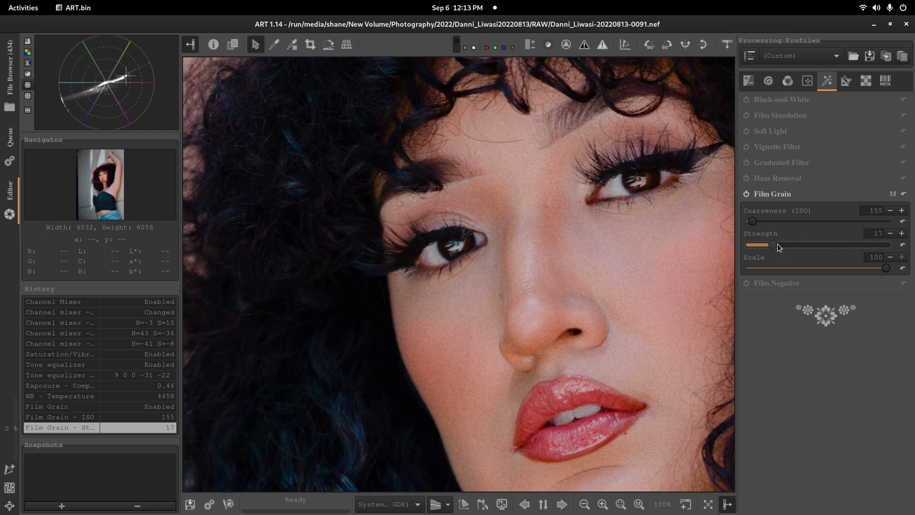
left_click_drag(776, 244, 759, 224)
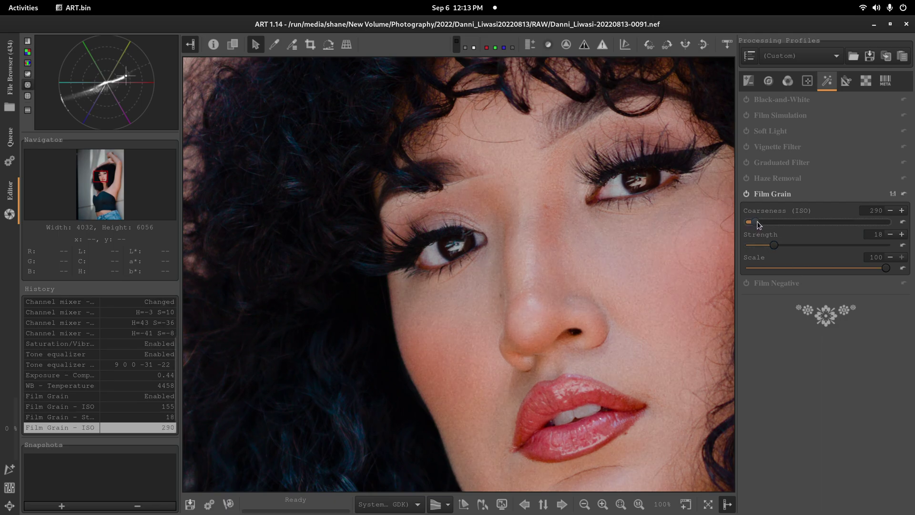
left_click(820, 196)
key("f")
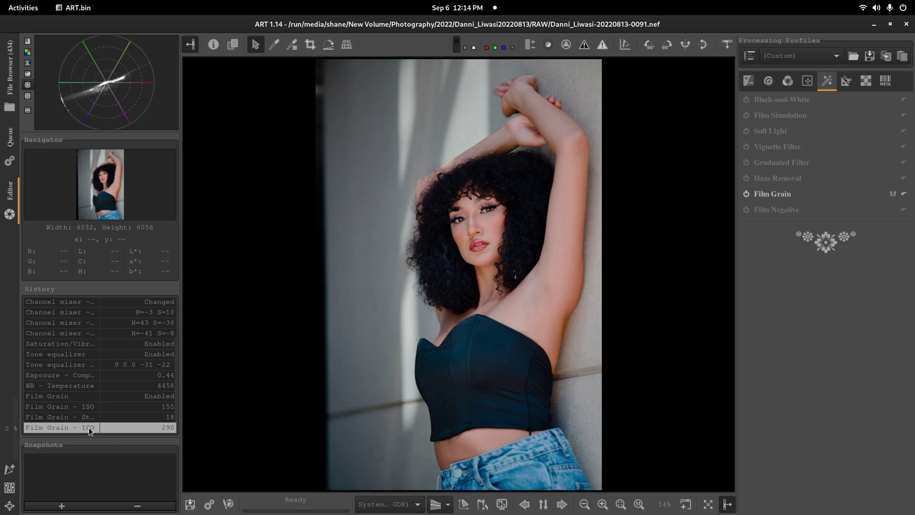
Step: Show Before/After with Before locked to 'Photo loaded' and the full edit restored
scroll(87, 427, "up", 3)
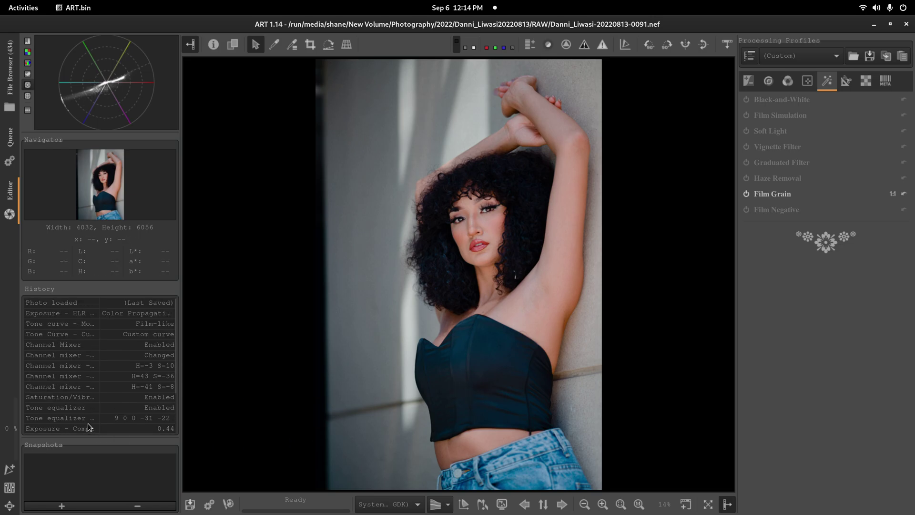
left_click(233, 45)
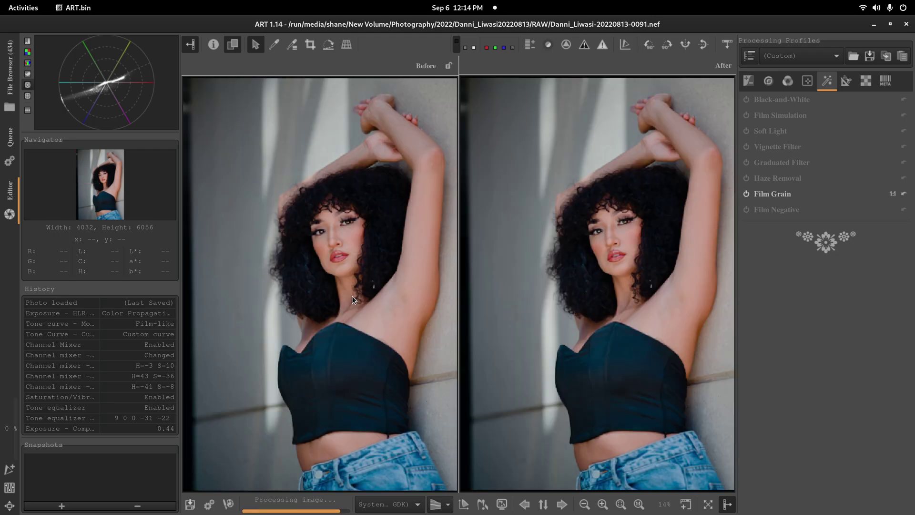
left_click(90, 302)
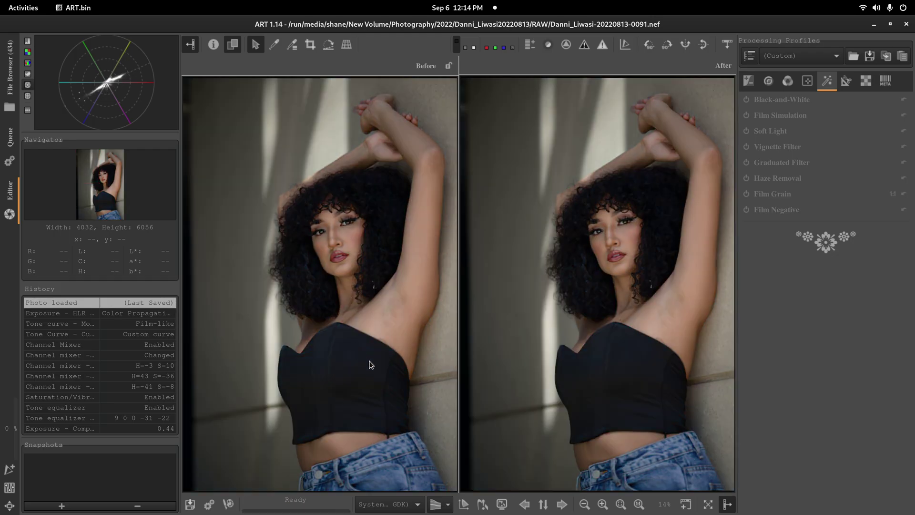
left_click(449, 66)
scroll(72, 329, "down", 3)
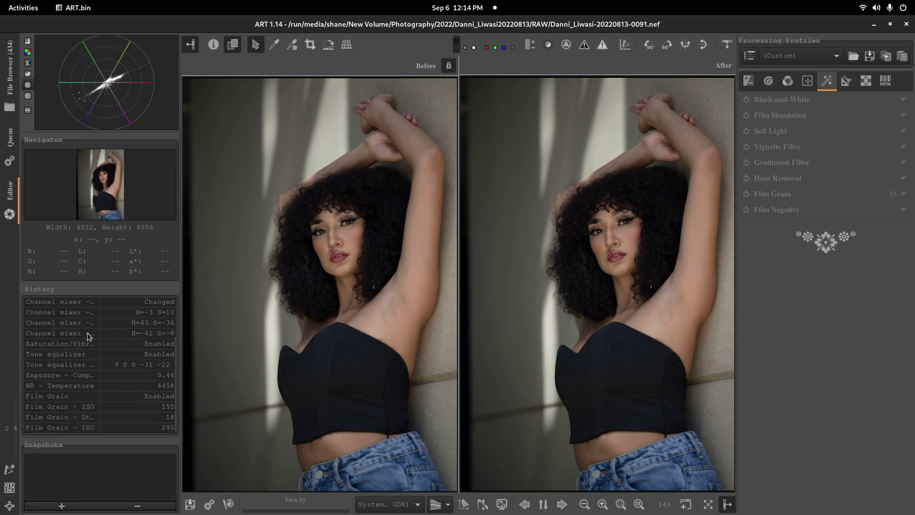
left_click(85, 430)
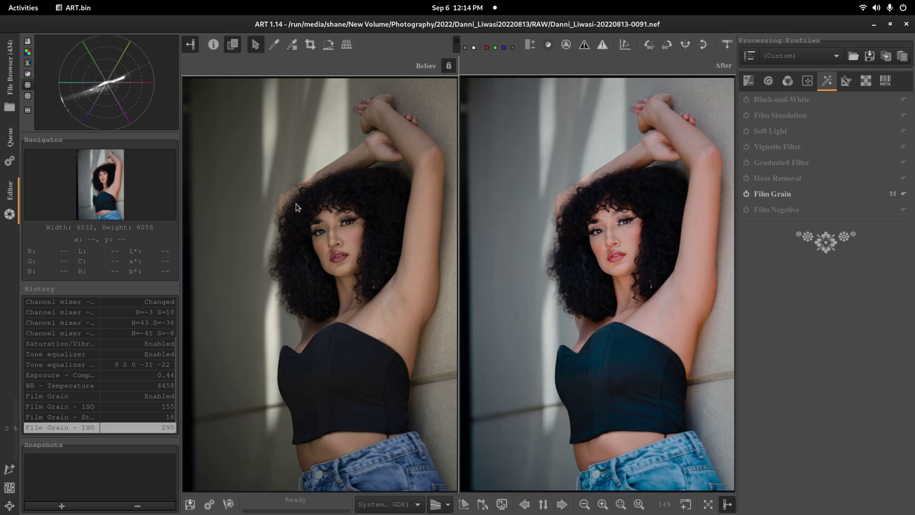
Step: Hide both side panels to compare the face close up, then restore them
left_click(190, 45)
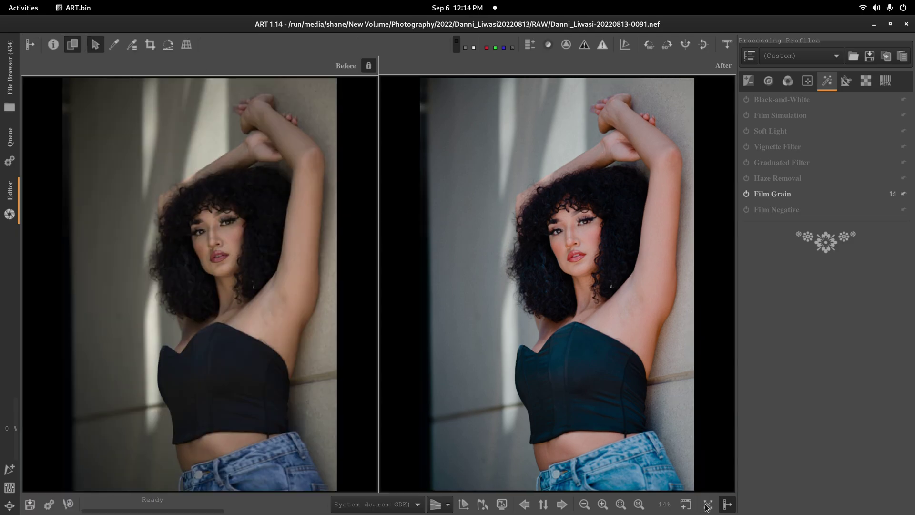
left_click(727, 504)
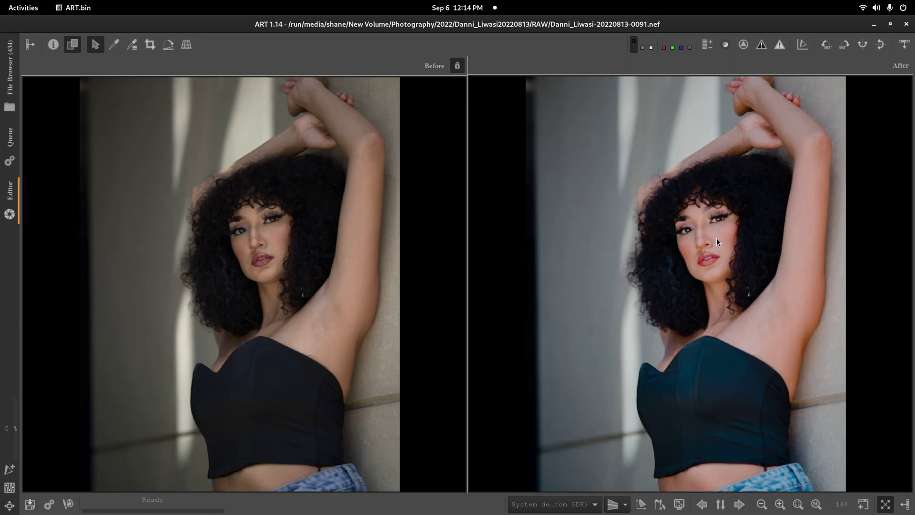
scroll(716, 238, "up", 4)
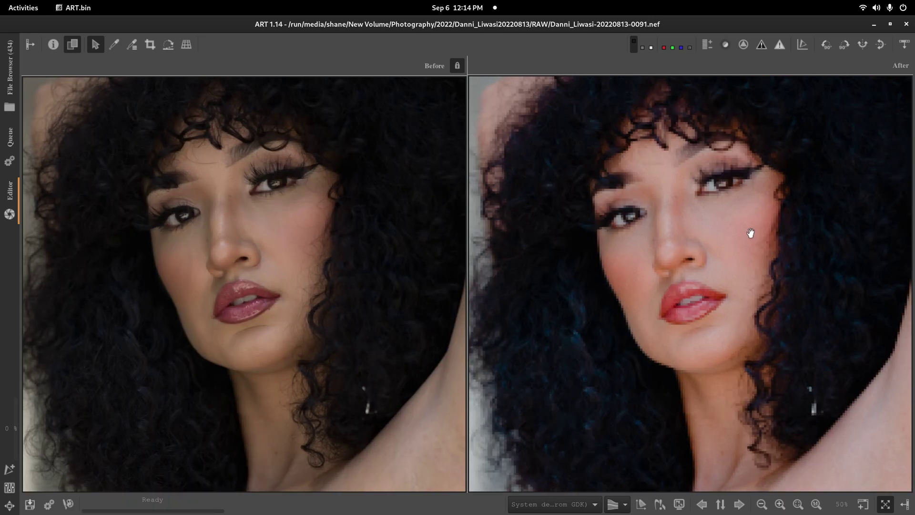
left_click_drag(751, 236, 743, 257)
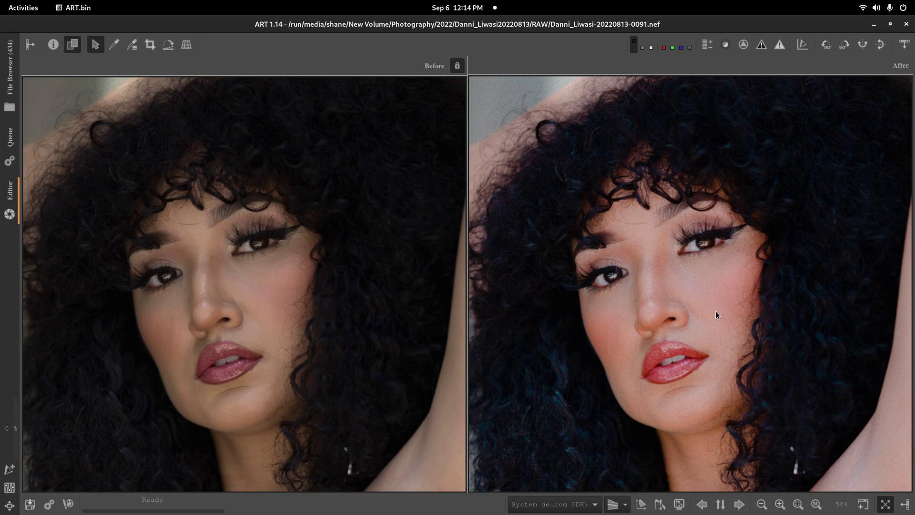
scroll(715, 310, "down", 3)
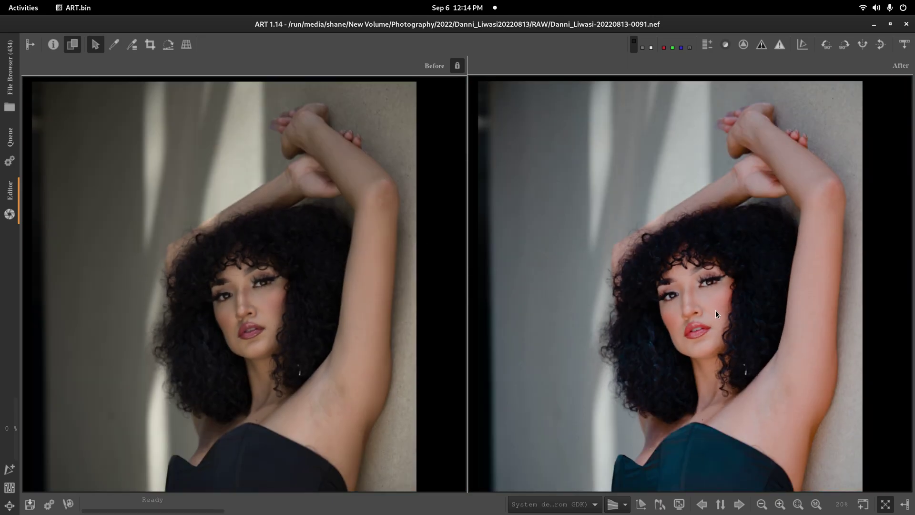
scroll(715, 310, "down", 1)
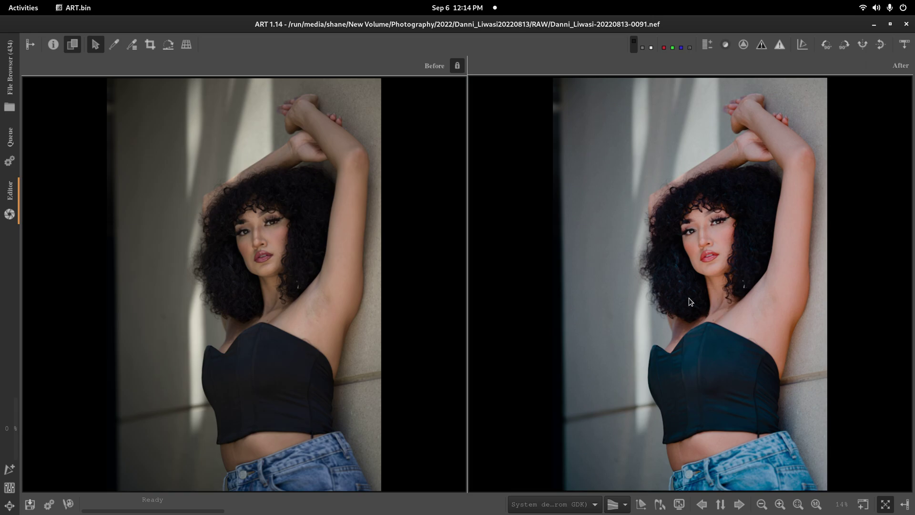
left_click(905, 506)
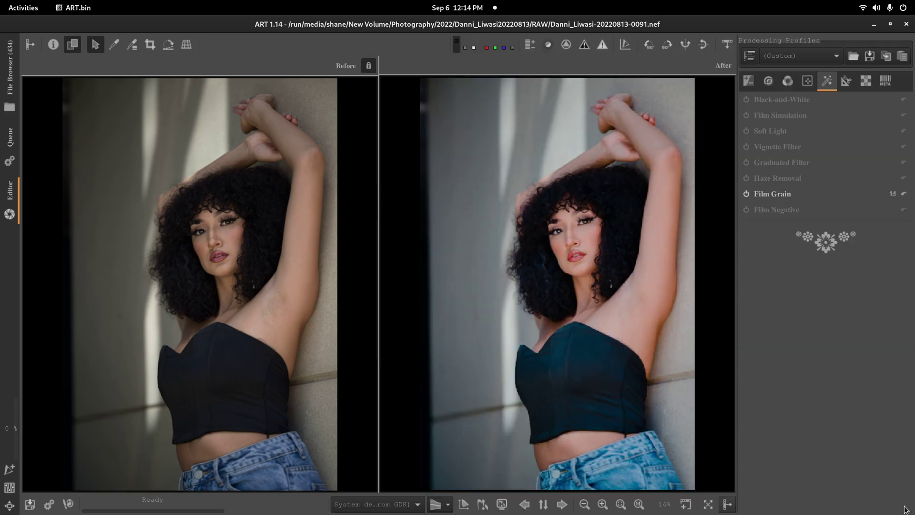
left_click(31, 45)
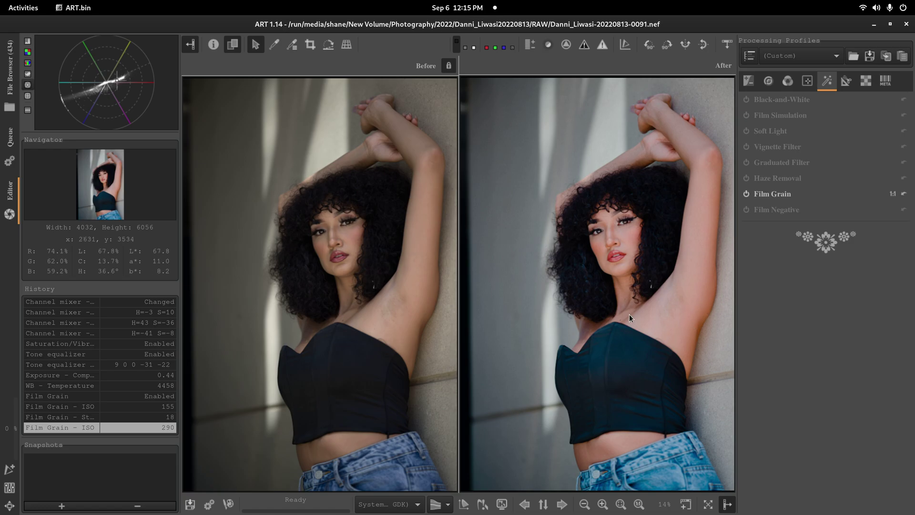
Step: Turn off Before/After to return to the single edited-photo preview
left_click(233, 46)
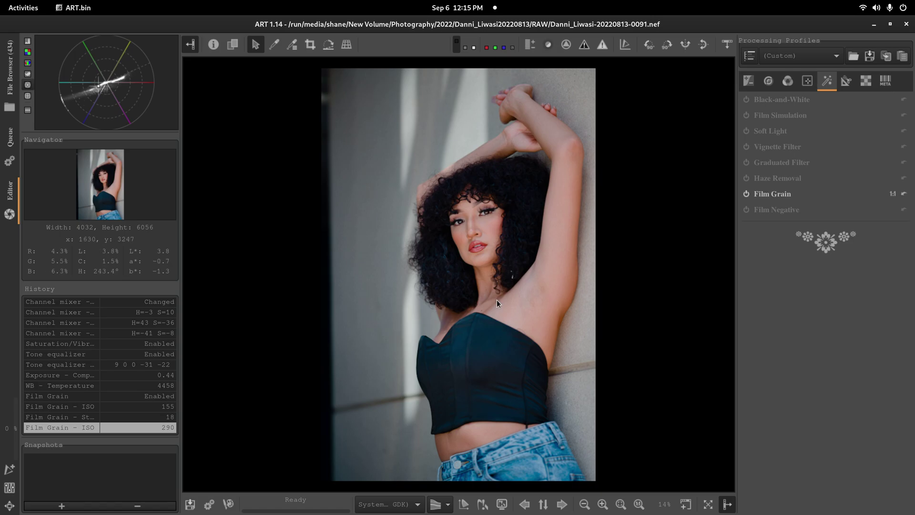